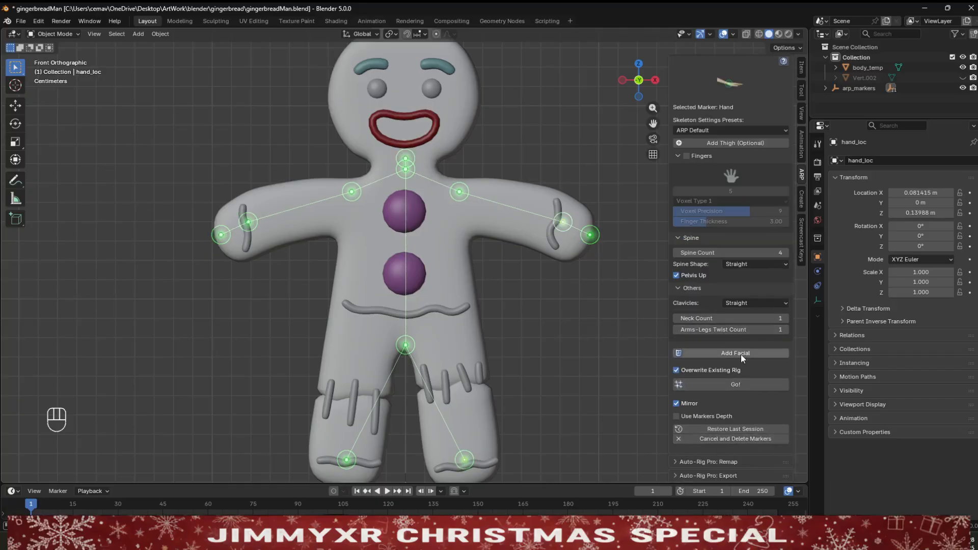
Step: Generate the reference bones from the gingerbread man's placed markers and match them to the rig
click(728, 386)
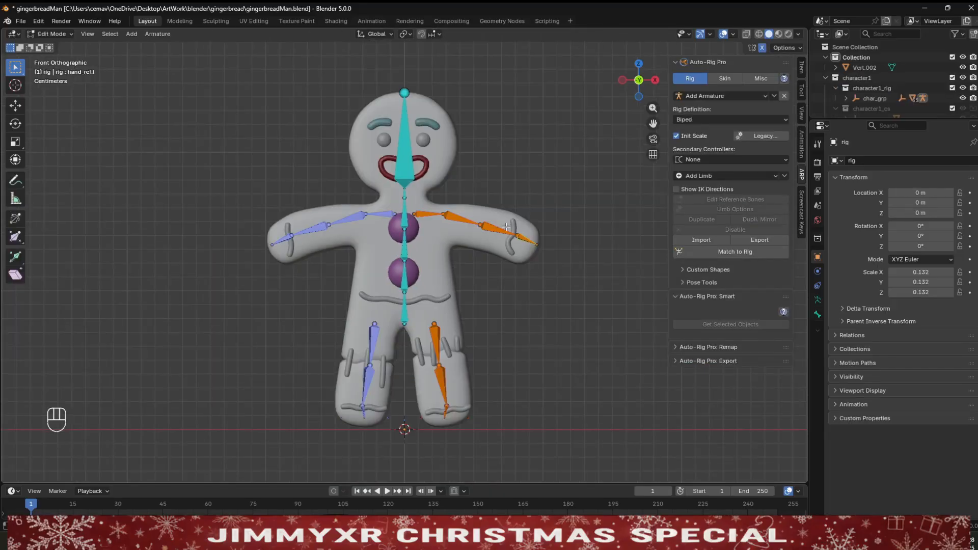
click(727, 252)
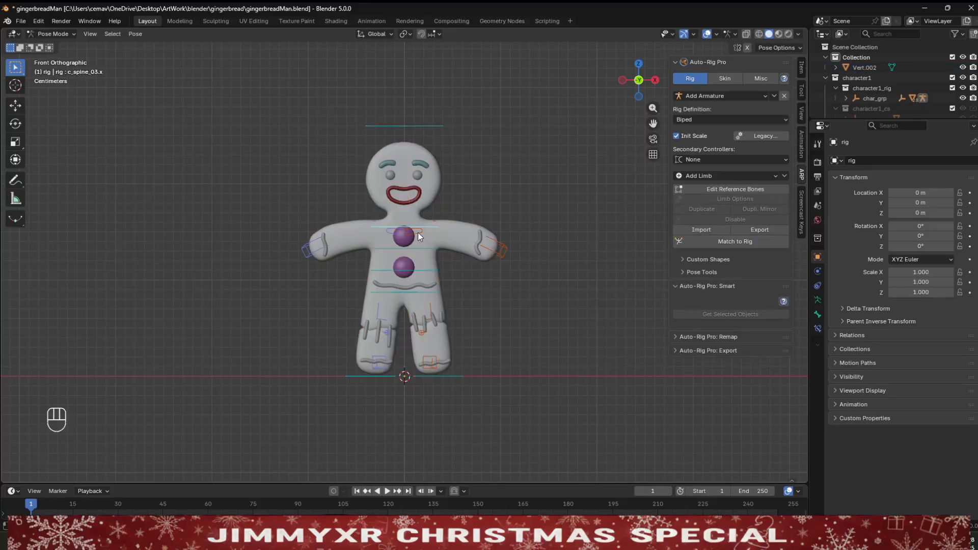
Step: Bind the gingerbread man's mesh to the rig with the Heat Maps engine, keeping Split Parts and Preserve Volume enabled
drag(261, 107, 554, 426)
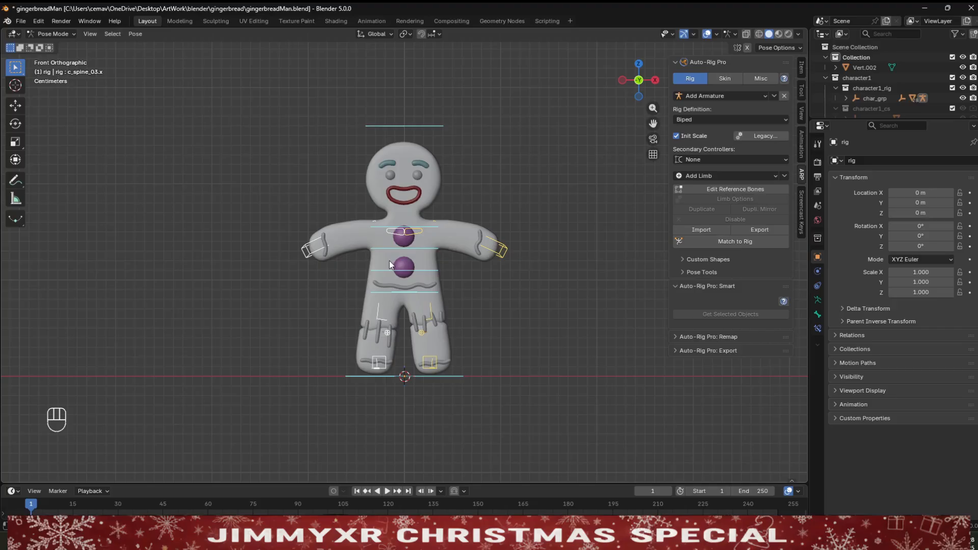
ctrl+click(432, 181)
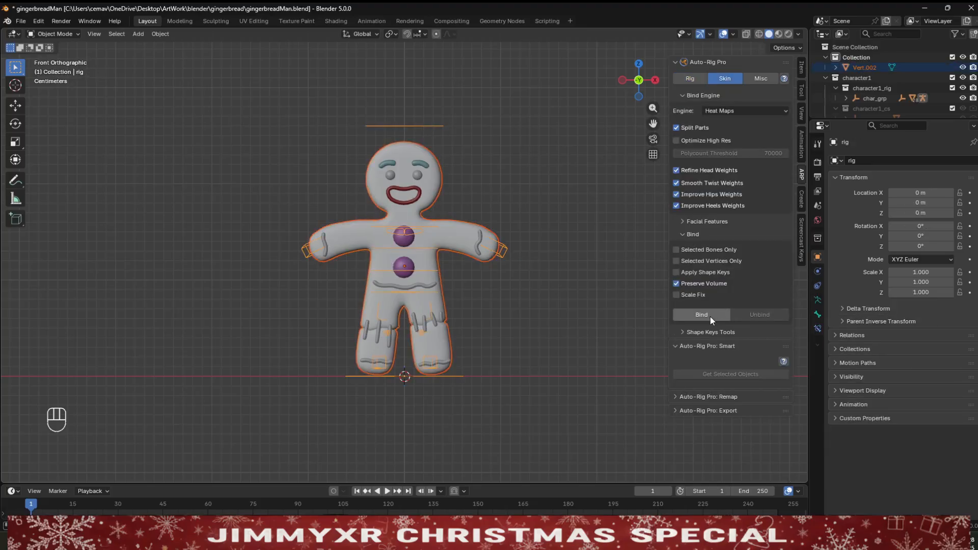
click(710, 316)
scroll(490, 343, up, 2)
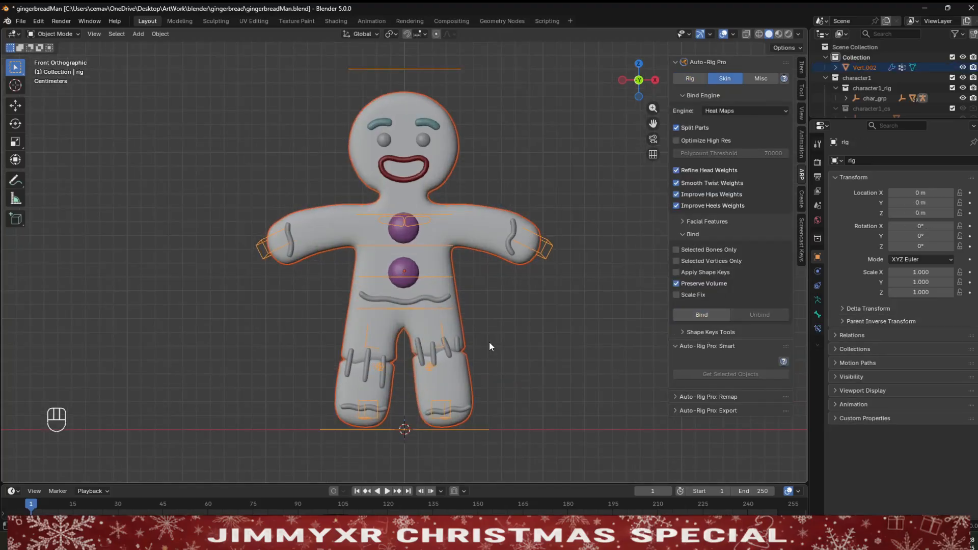
Step: Test the binding in Pose Mode by freely rotating the head controller and rotating the hand controller
key(ctrl+Tab)
click(423, 68)
key(r)
key(r)
key(Escape)
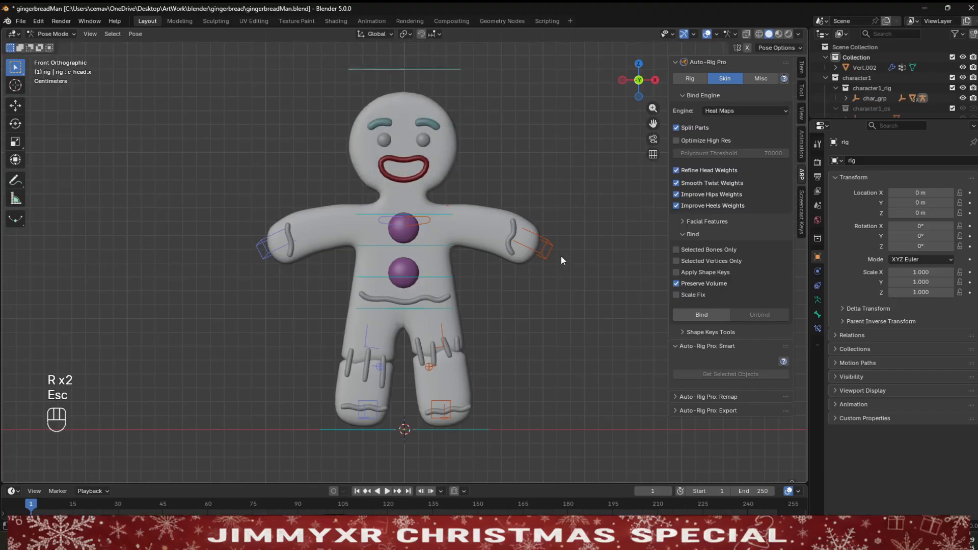
click(546, 248)
key(r)
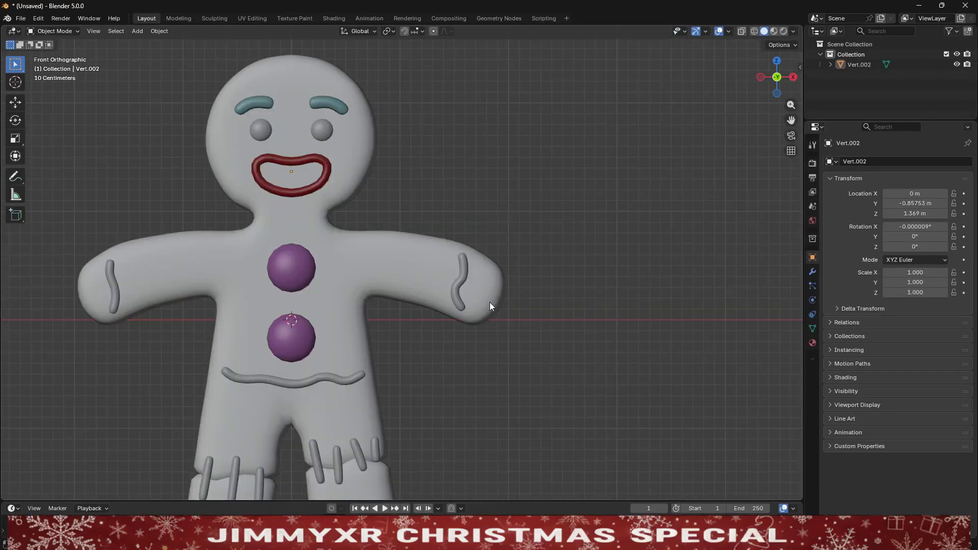
Step: Add a Basis shape key and a second shape key named EyeBrows to the gingerbread man's mesh
click(341, 244)
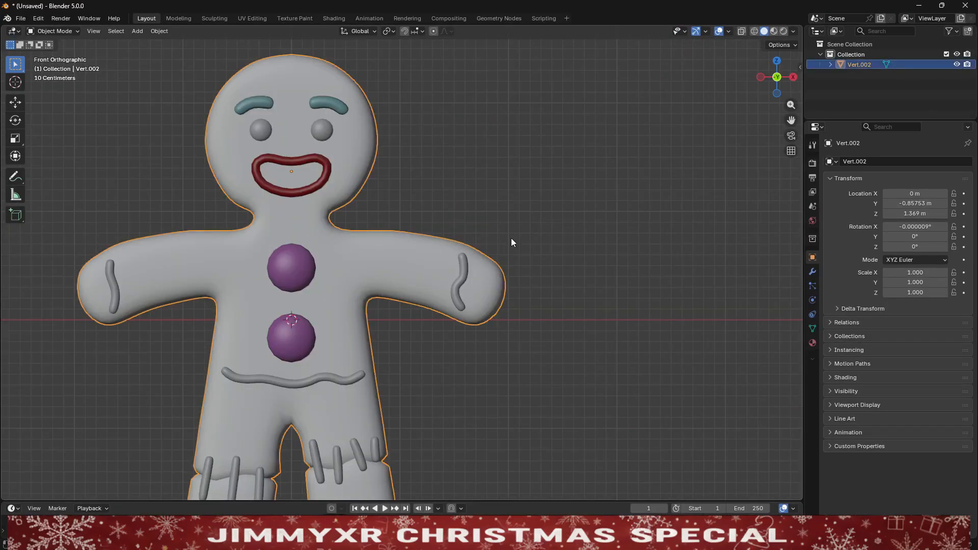
click(812, 328)
click(965, 258)
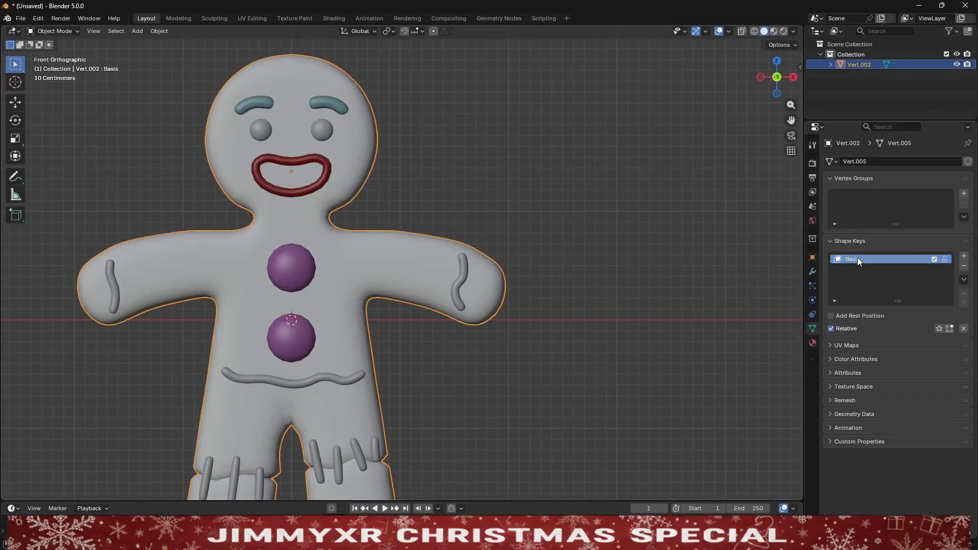
scroll(423, 149, up, 2)
click(964, 256)
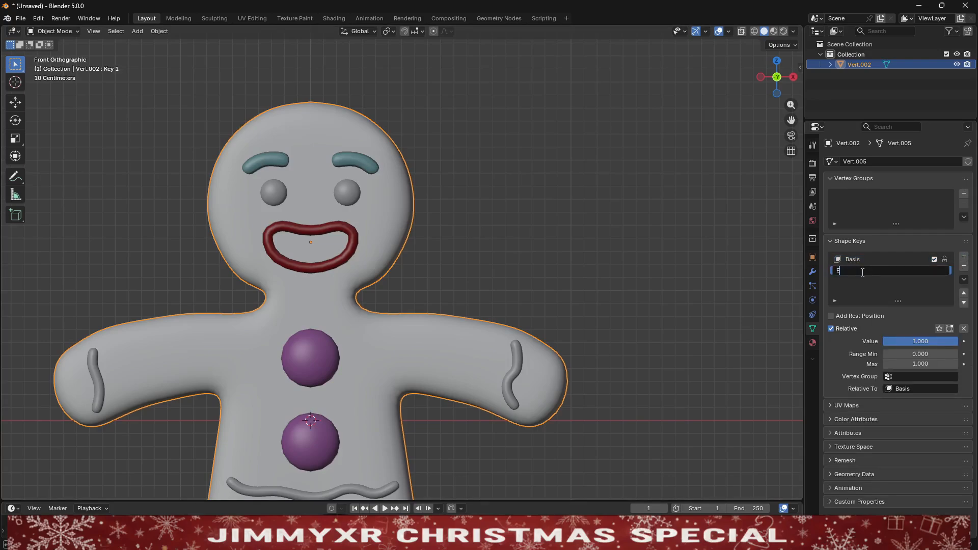
Step: Tilt both eyebrows inward symmetrically by about 20° in the EyeBrows shape key, then return to Object Mode
key(Tab)
scroll(255, 153, up, 2)
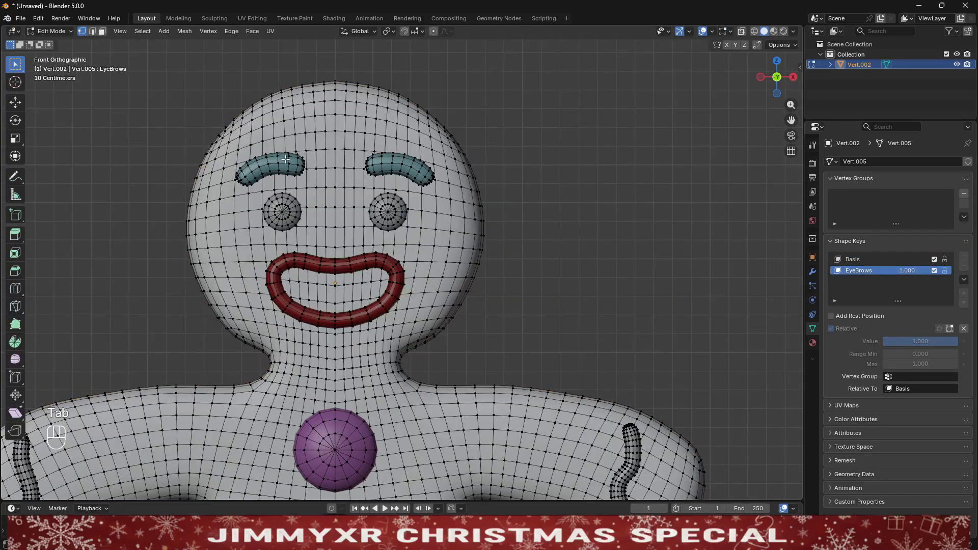
key(l)
key(r)
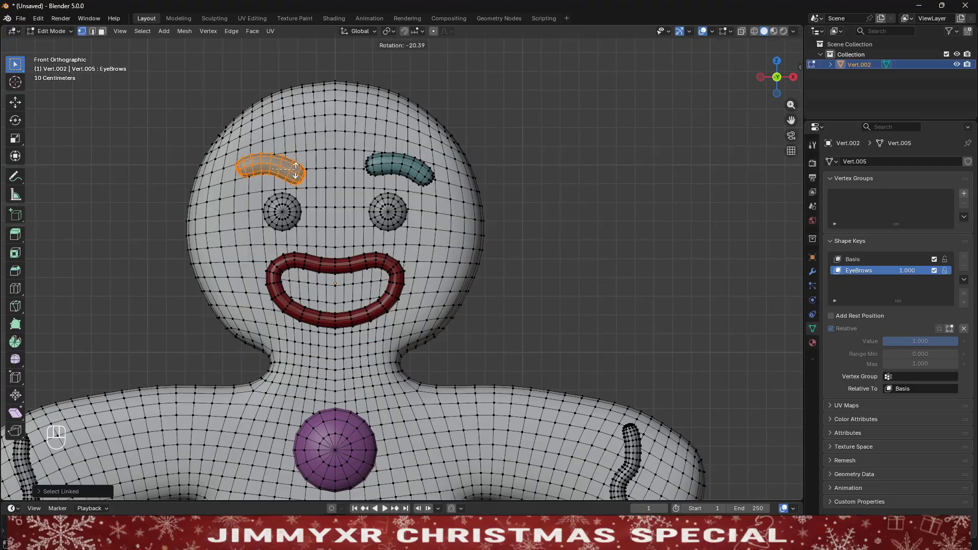
click(295, 171)
key(shift+ctrl+m)
key(Return)
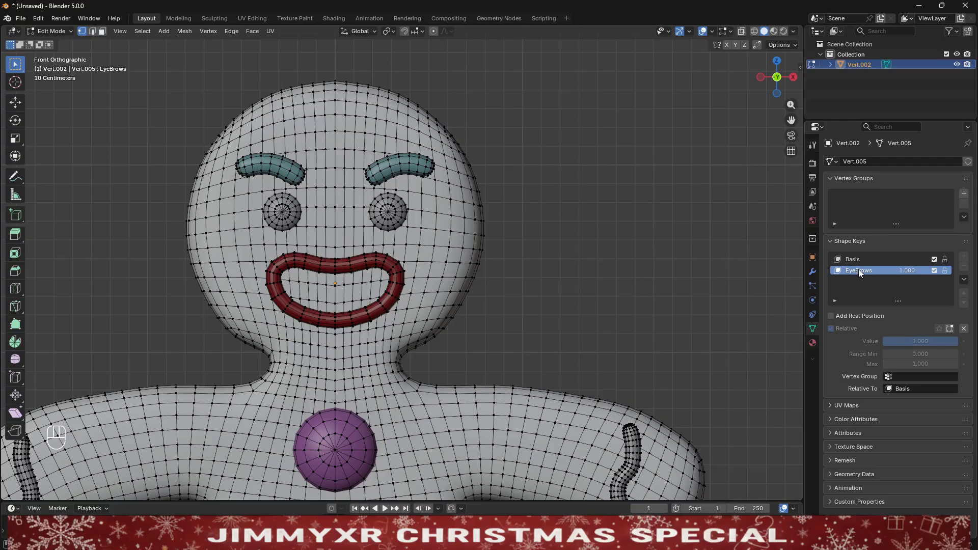
key(Tab)
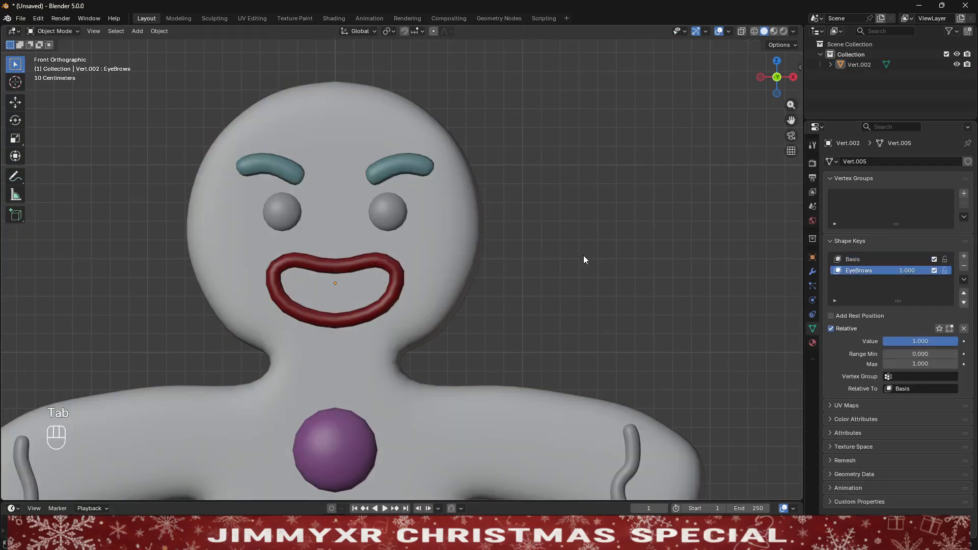
Step: Select the gingerbread man's mesh and preview the EyeBrows shape key by varying its value
click(457, 254)
mouse_move(930, 343)
mouse_down()
mouse_move(856, 343)
mouse_move(932, 343)
mouse_up()
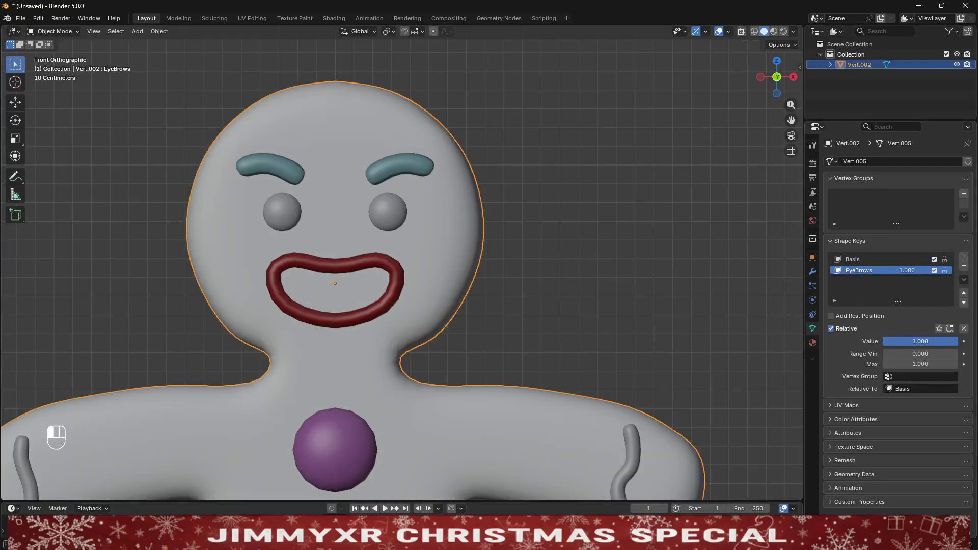
click(670, 327)
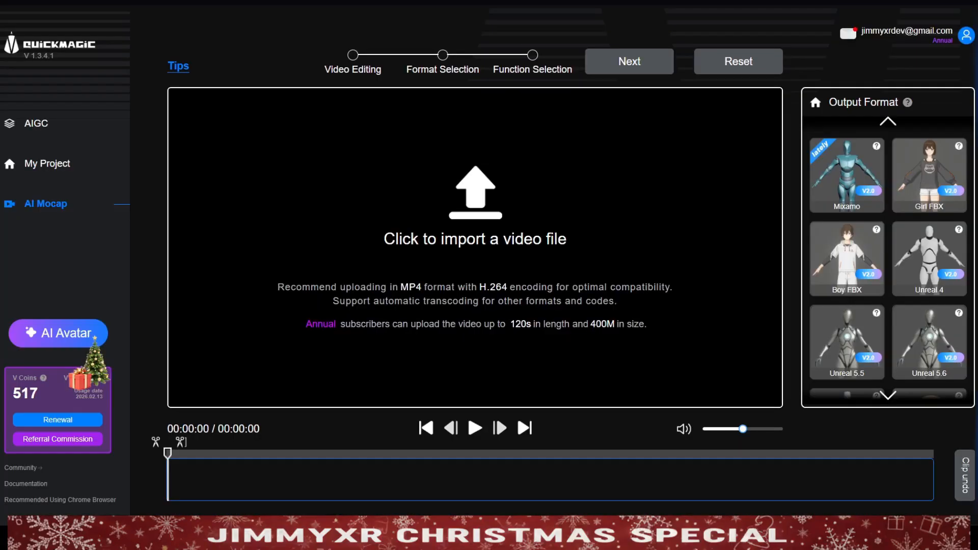
Step: In QuickMagic, import the Santa dance MP4 video and assign the Mixamo output format to its character
click(498, 290)
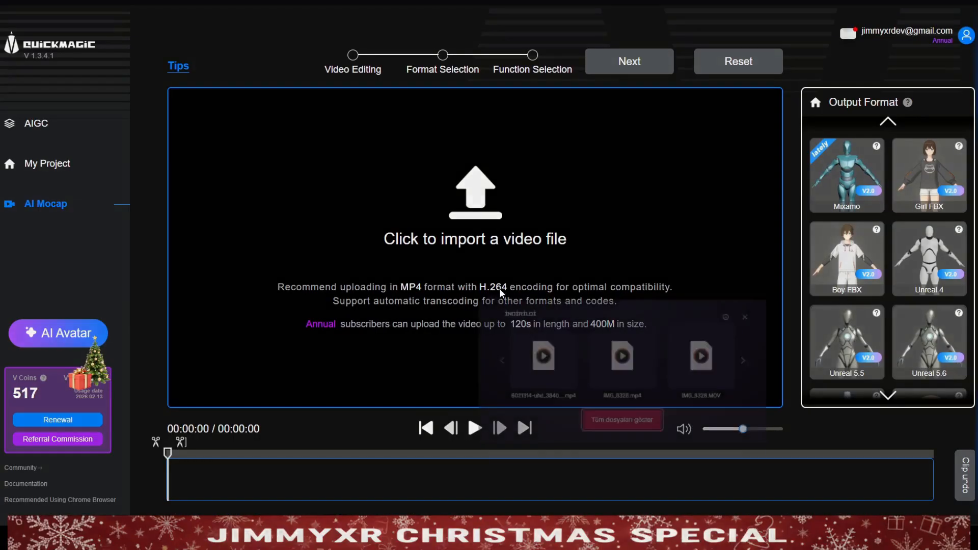
click(554, 368)
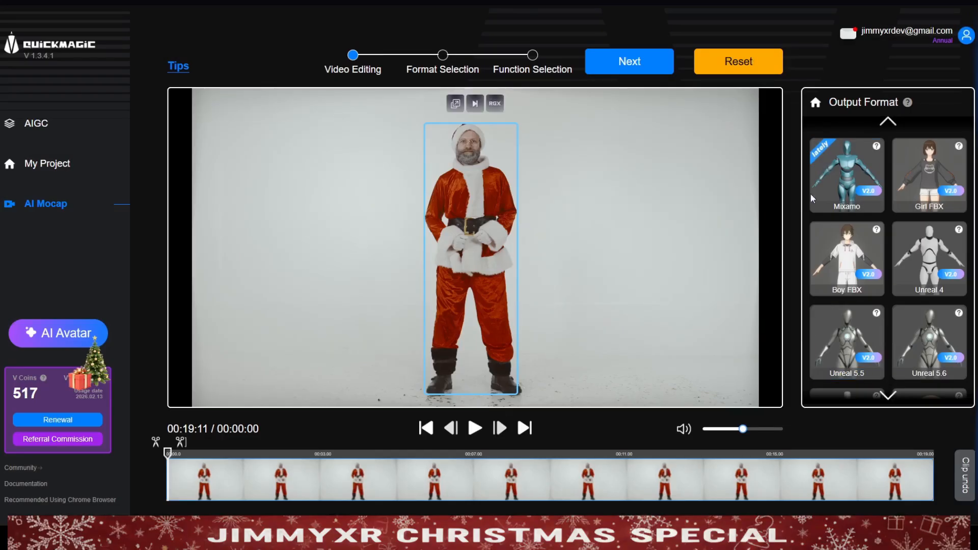
click(836, 184)
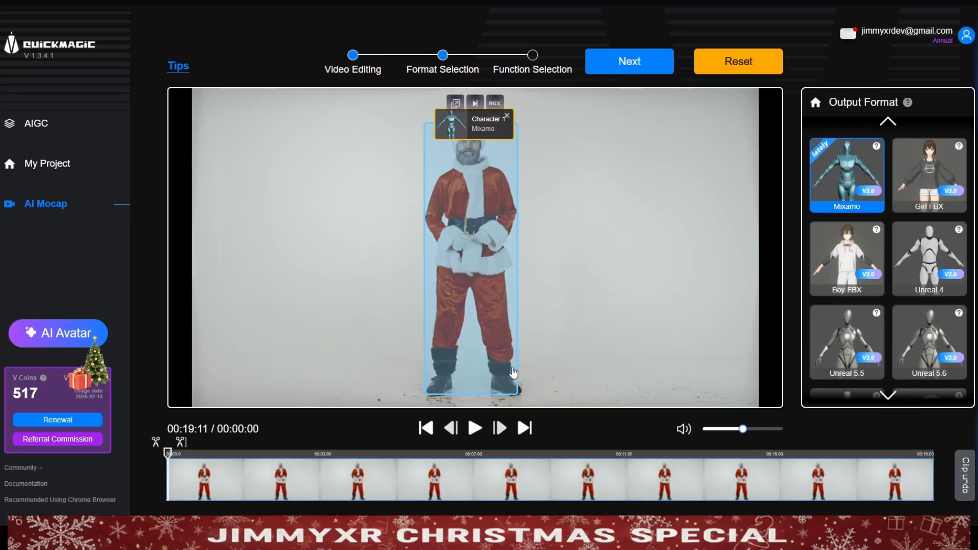
Step: Title the motion xmasCookieDance and generate it with full body and hand capture at 30 FPS
click(638, 63)
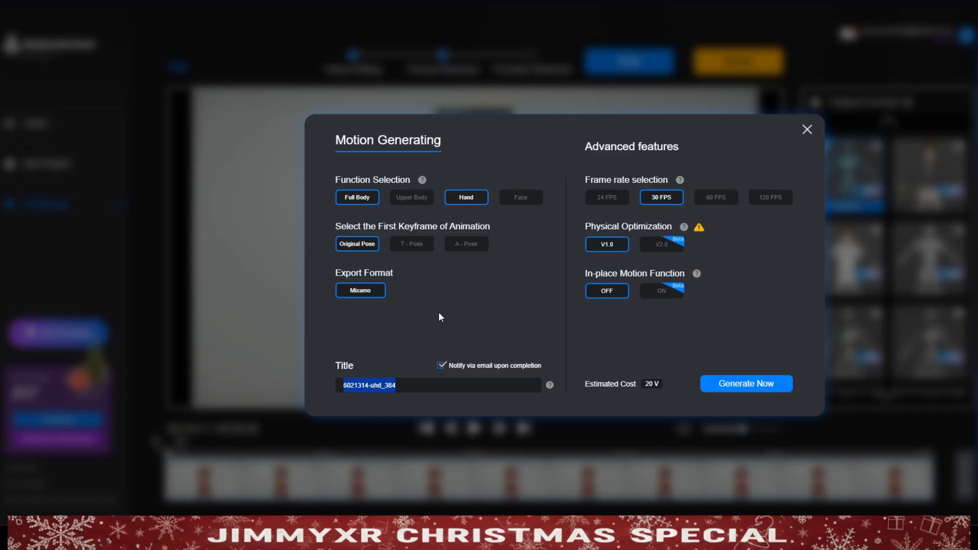
text(xmasCookieDance)
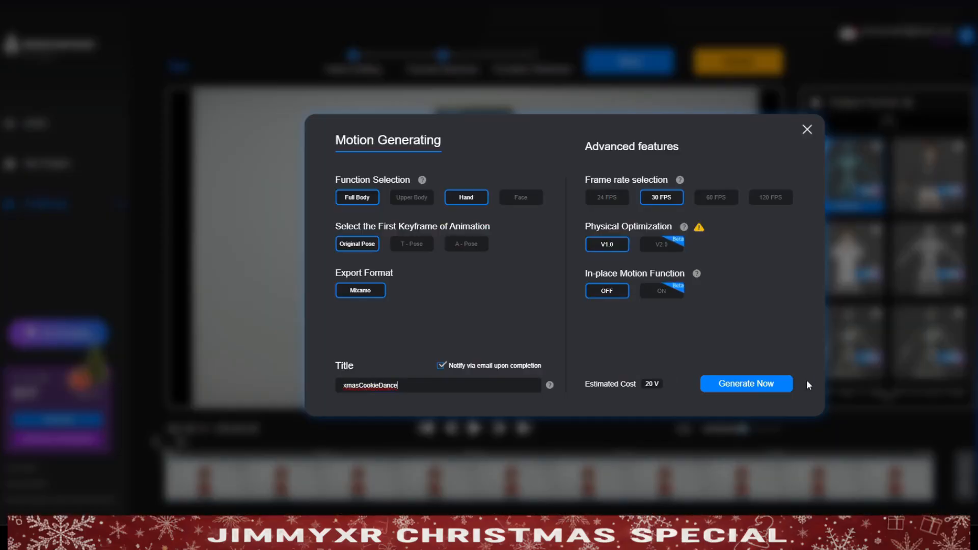
click(770, 386)
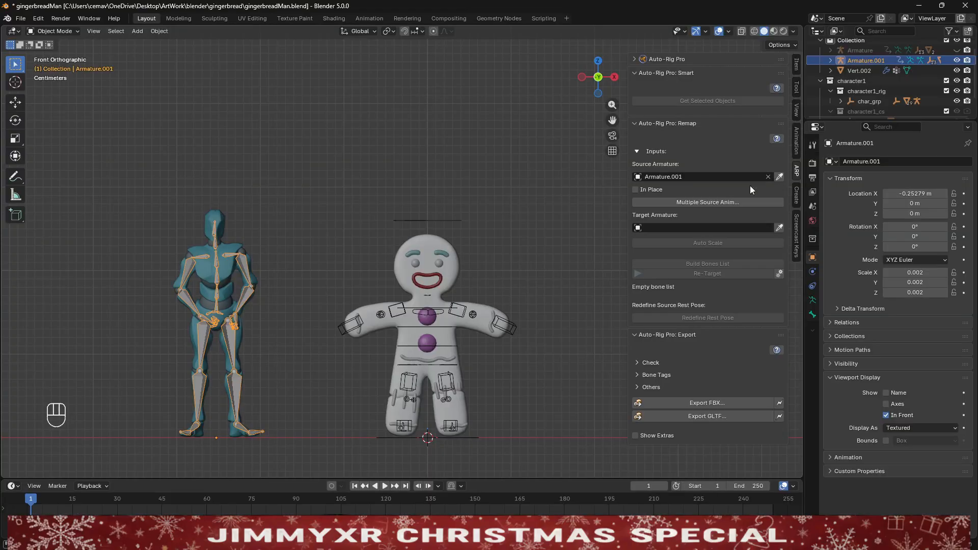
Step: In Blender, auto-scale the source armature to the gingerbread man's rig as target and build the bones list
click(451, 219)
click(780, 227)
click(708, 245)
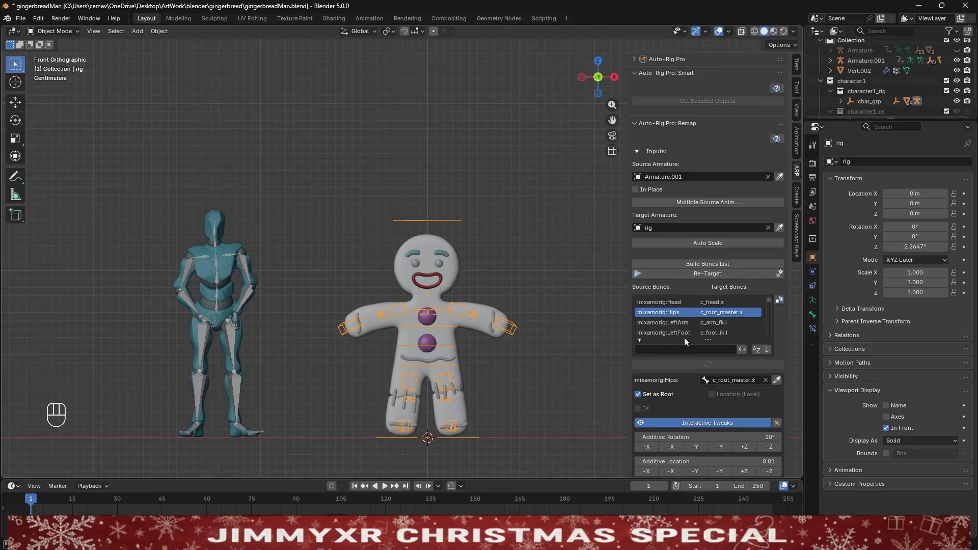
Step: Import the Mixamo (FK Arms, FK Legs) mapping preset, clearing the current bones list
scroll(699, 336, down, 5)
click(705, 382)
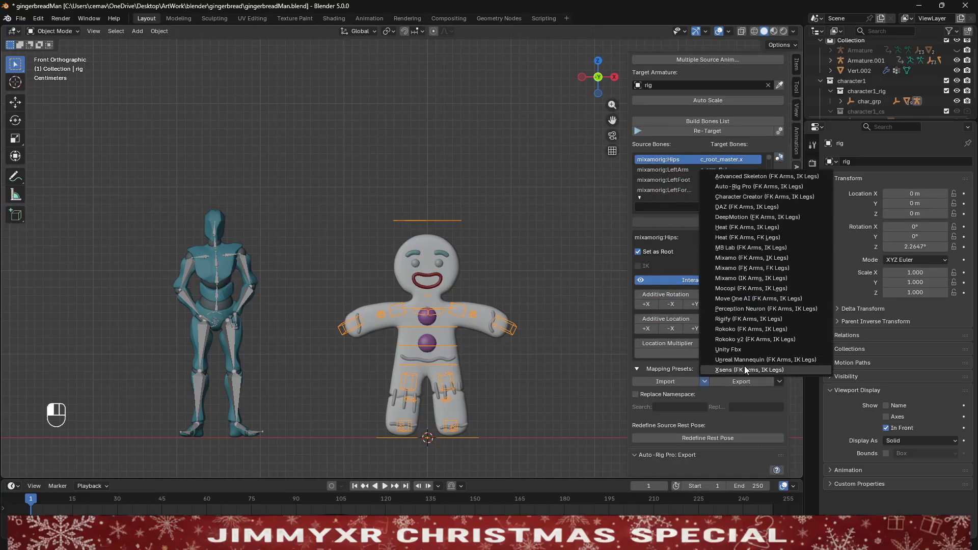
click(754, 268)
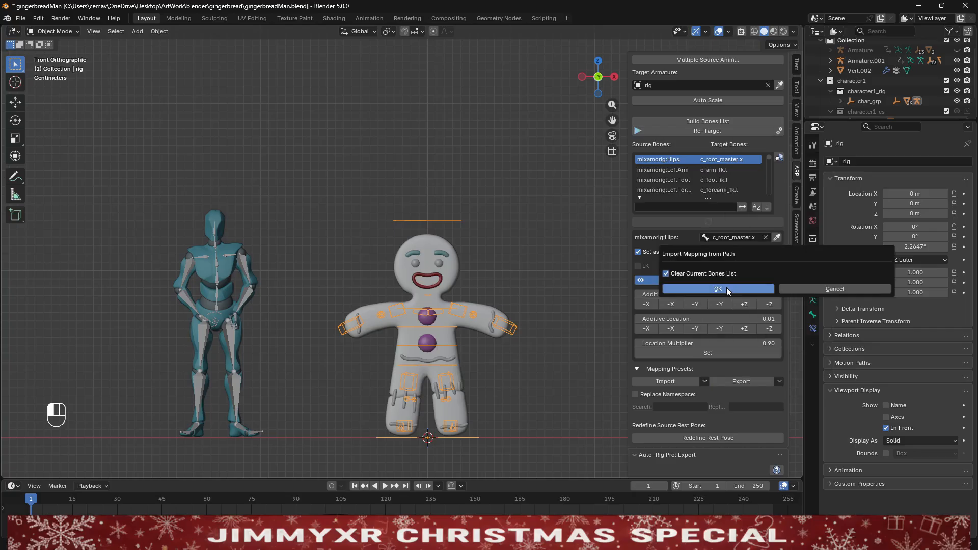
Step: Retarget the animation to the gingerbread rig over frames 1 to 581 and play it back
click(678, 131)
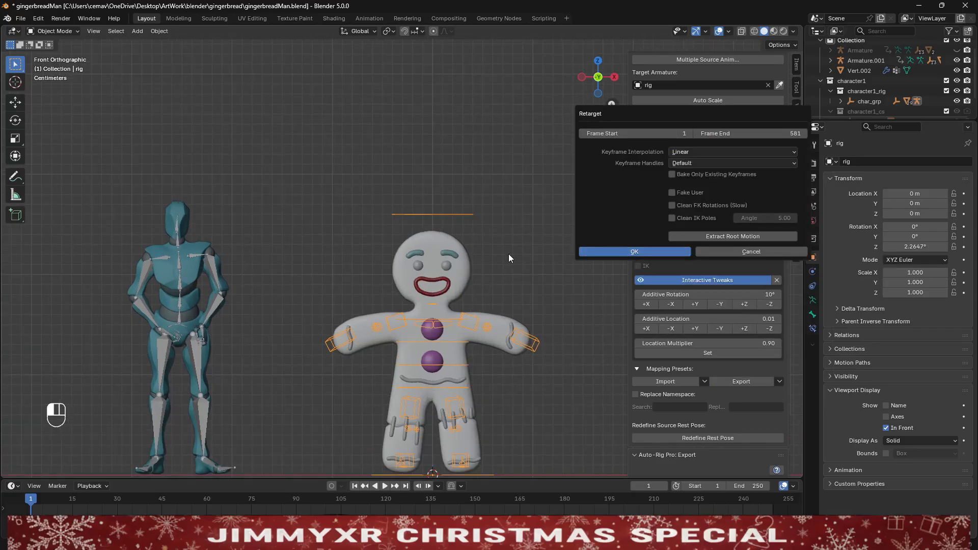
key(Return)
key(space)
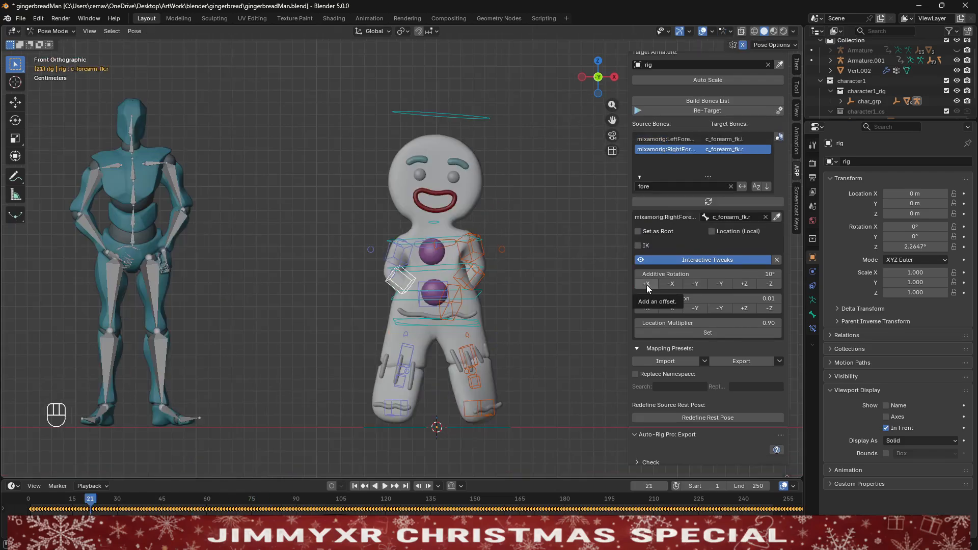
Step: Add a 10° rotation offset in +X to the right forearm bone c_forearm_fk.r and play the animation
click(647, 285)
key(space)
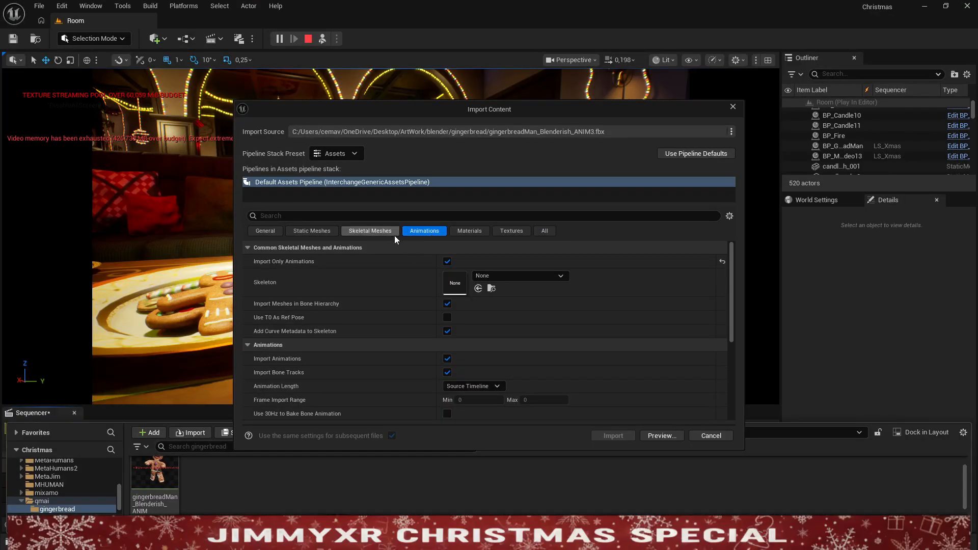
Step: In Unreal Engine, assign the gingerbread skeleton to the animation-only import of gingerbreadMan_Blenderish_ANIM3.fbx, searching for "ginge"
click(533, 277)
text(gi)
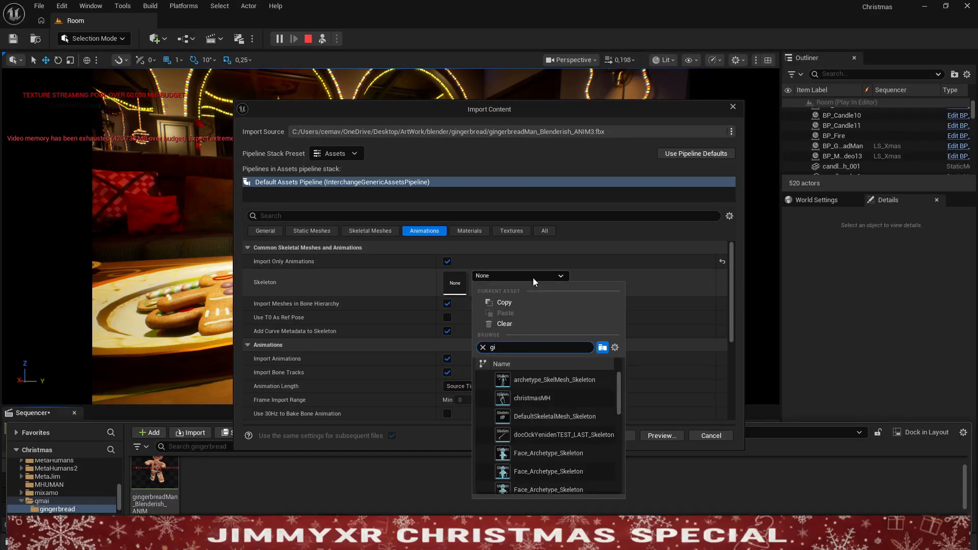
text(nge)
click(574, 378)
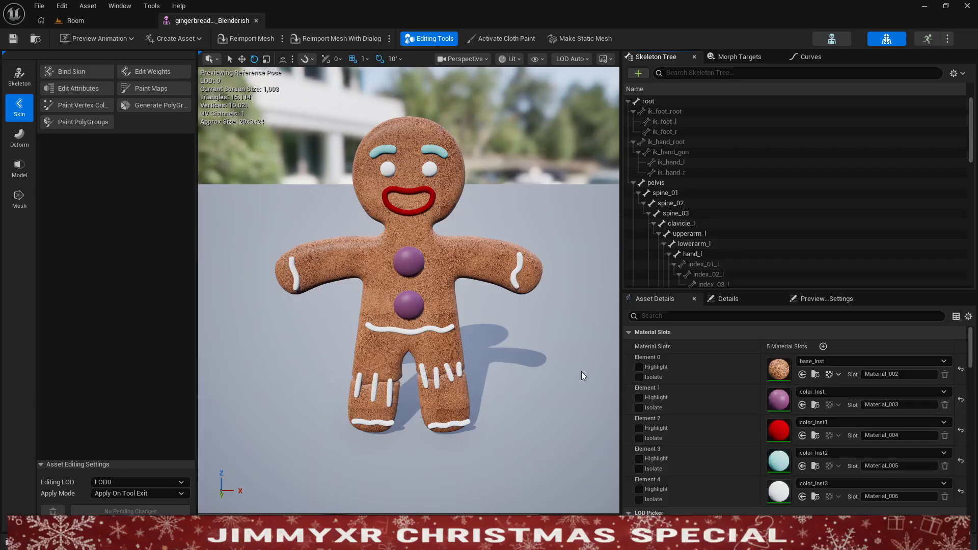
Step: Inspect the imported gingerbread man's bones in the skeleton hierarchy, including spine_01 and the IK hand bone
click(717, 225)
click(714, 192)
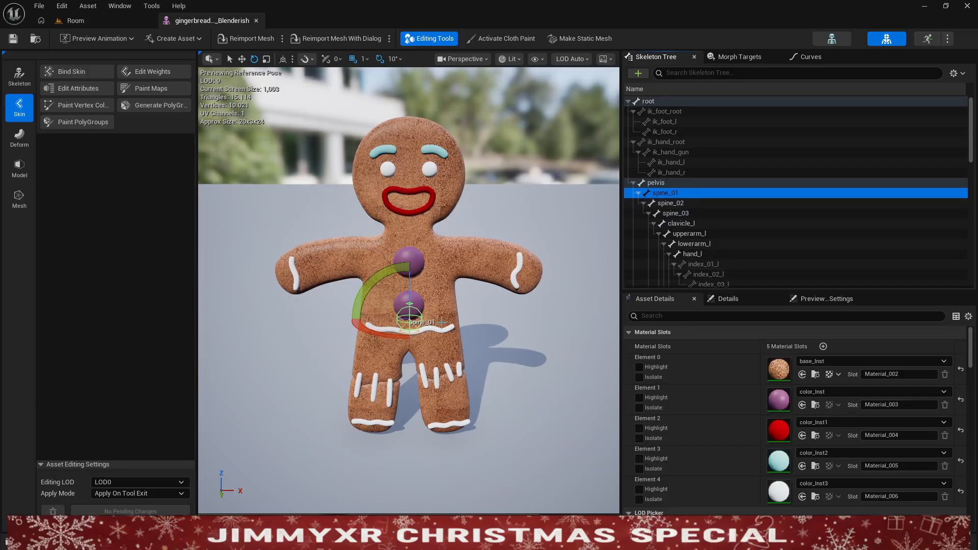
mouse_move(392, 337)
mouse_down()
mouse_move(403, 337)
mouse_move(392, 336)
mouse_up()
click(678, 163)
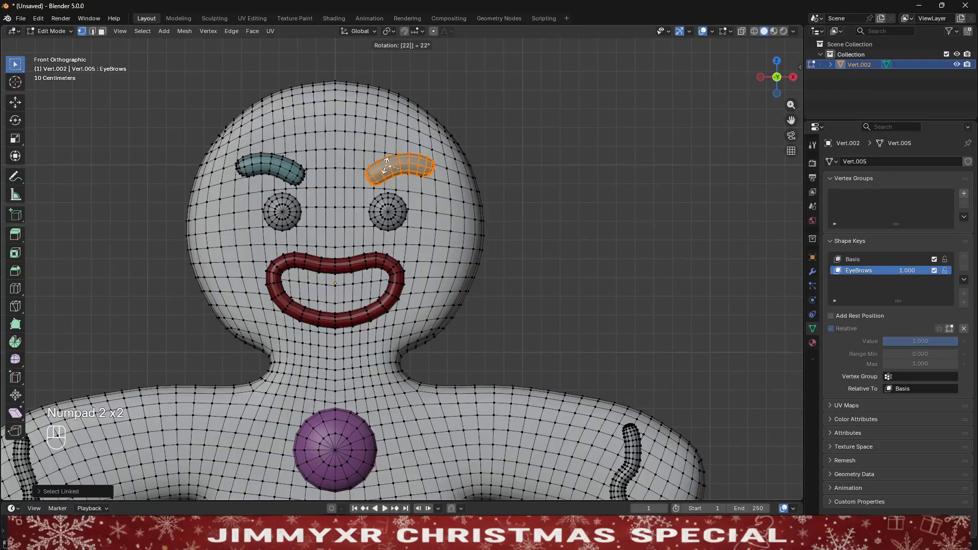
Step: In Blender, rotate the other eyebrow by 22° in the EyeBrows shape key
click(634, 193)
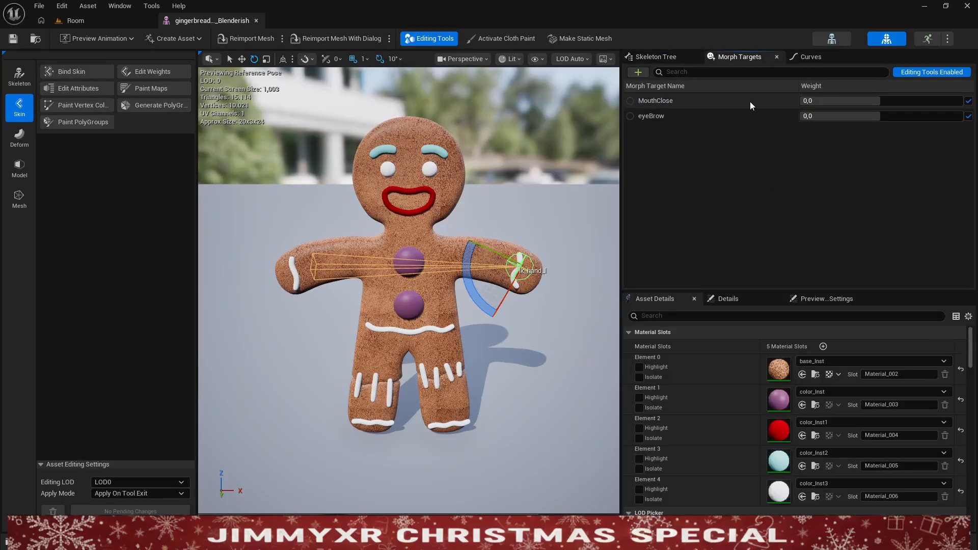
Step: In Unreal Engine, activate the MouthClose and eyeBrow morph targets in turn to check the imported shapes
click(631, 101)
click(630, 116)
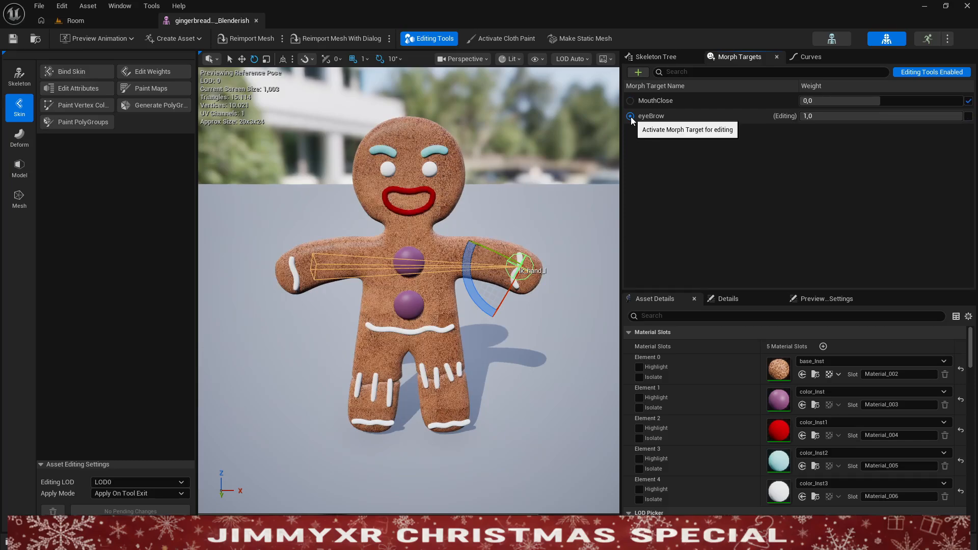
click(630, 101)
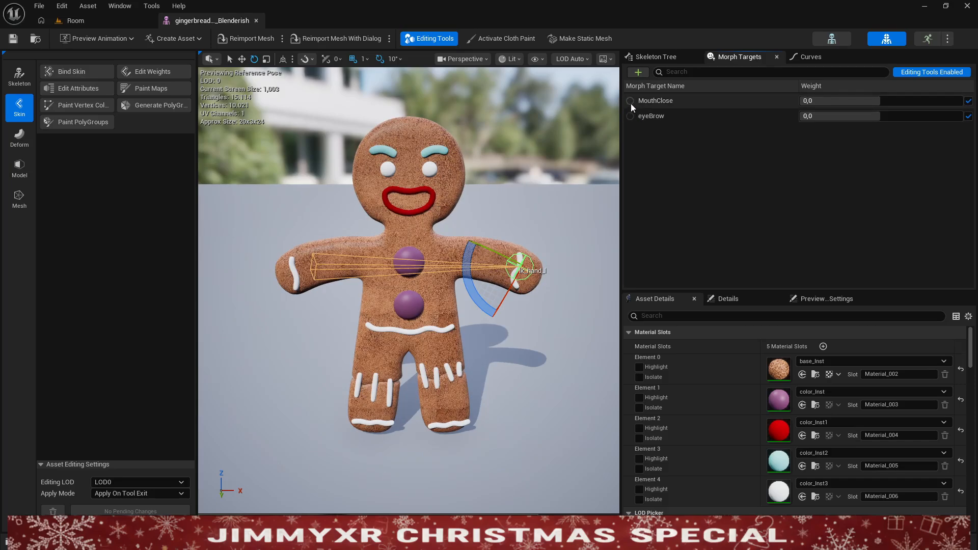
Step: Adjust the MouthClose morph target's weight to preview how the mouth deforms
click(631, 102)
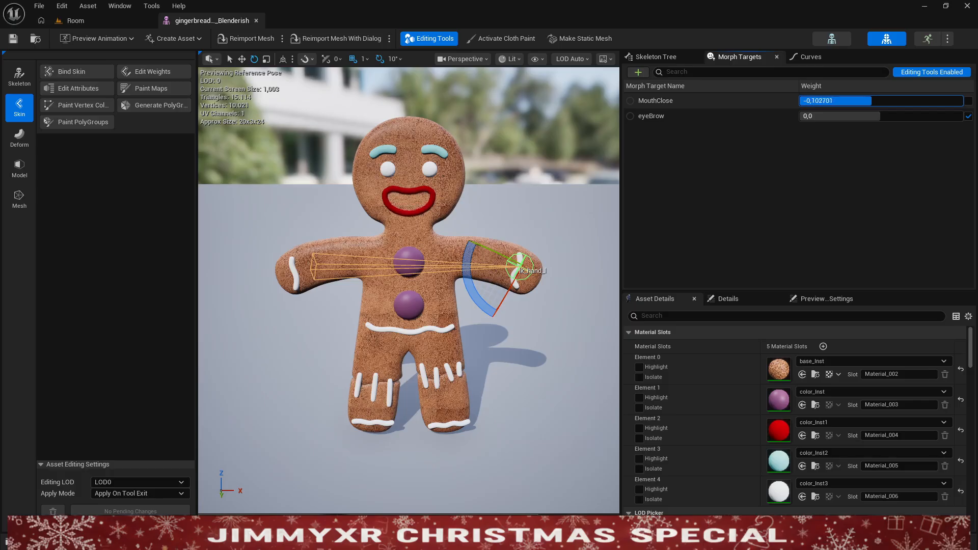
drag(872, 101, 855, 101)
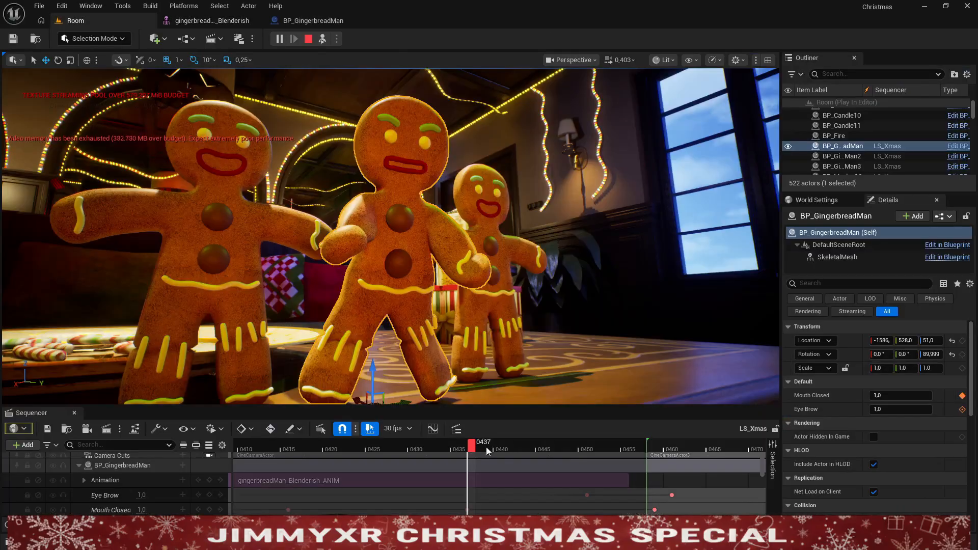
Step: Scrub through the LS_Xmas sequence to review the gingerbread men's body and facial animation in the room
drag(486, 447, 357, 463)
key(s)
mouse_move(391, 237)
right_down()
mouse_move(386, 230)
mouse_move(374, 240)
mouse_move(388, 238)
right_up()
key(w)
key(w)
key(s)
key(w)
key(s)
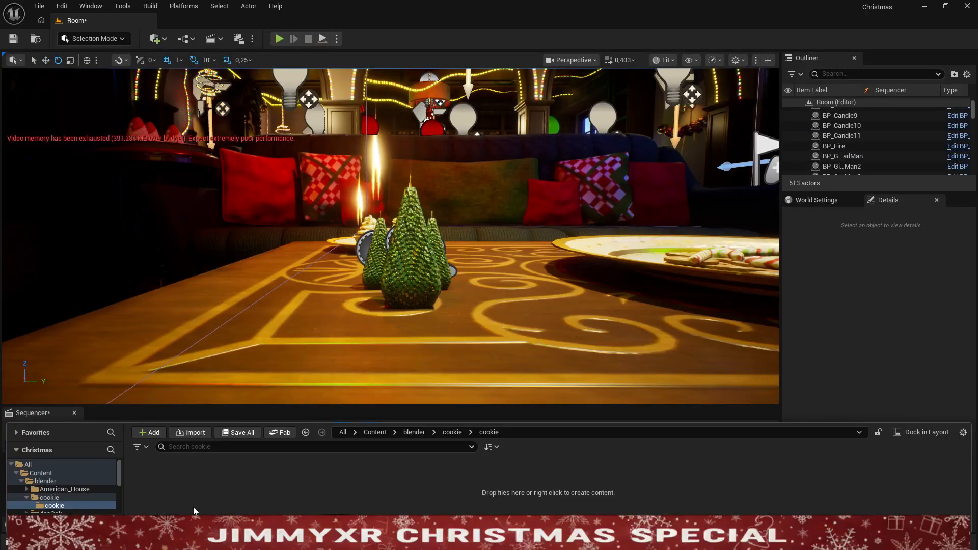
Step: Create an Actor Blueprint named bp_cookie in the inner cookie folder and open it for editing
right_click(184, 481)
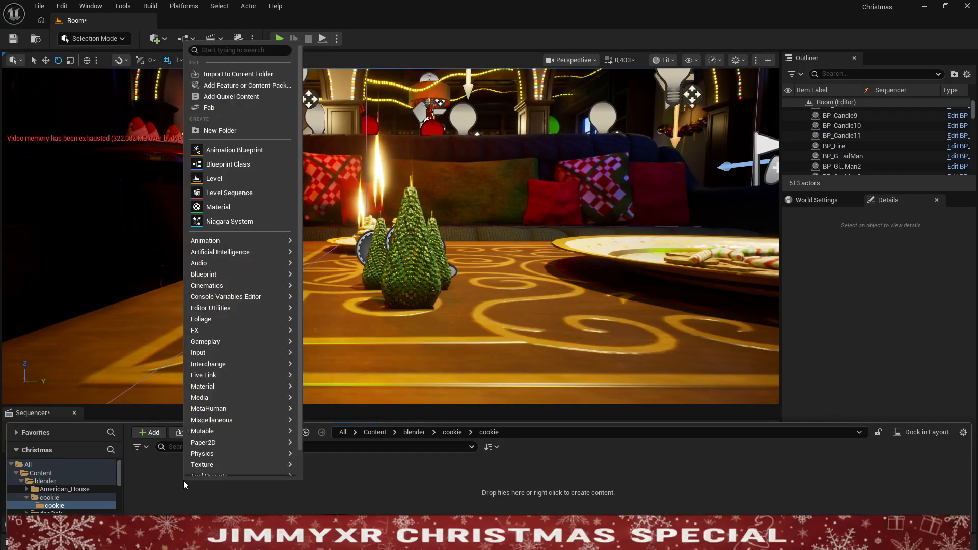
click(228, 164)
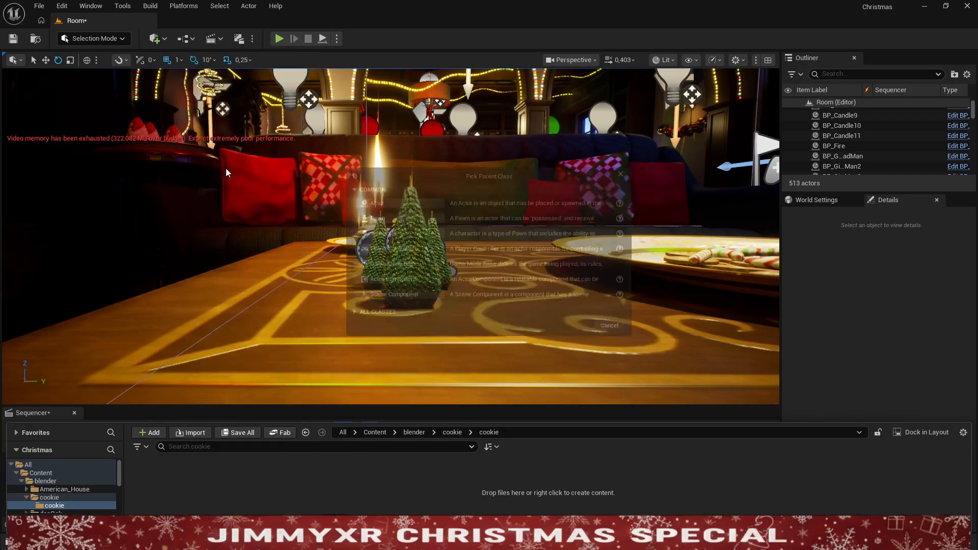
click(365, 202)
text(bp_cooki)
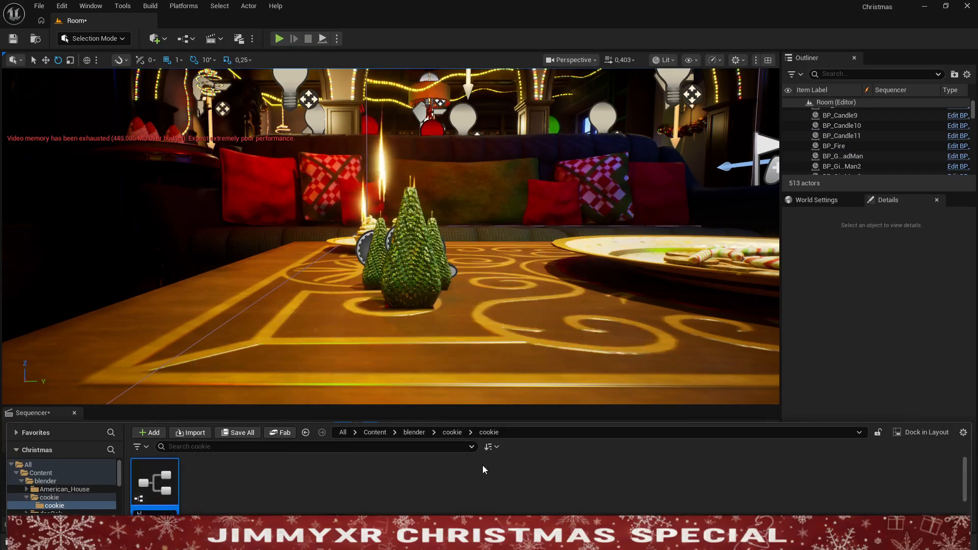
text(e)
key(Return)
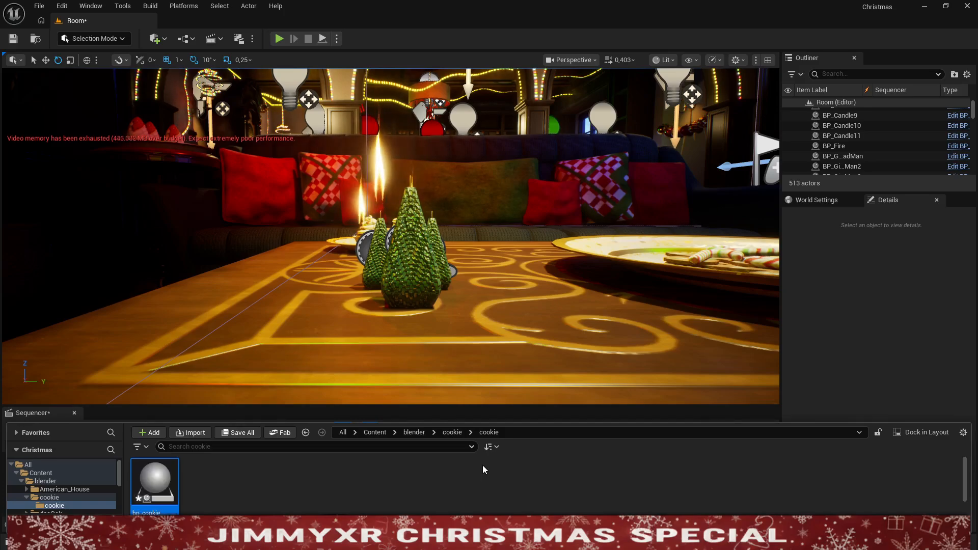
key(Return)
Step: Add a Skeletal Mesh component to bp_cookie and search its mesh assets for "cookie"
click(23, 72)
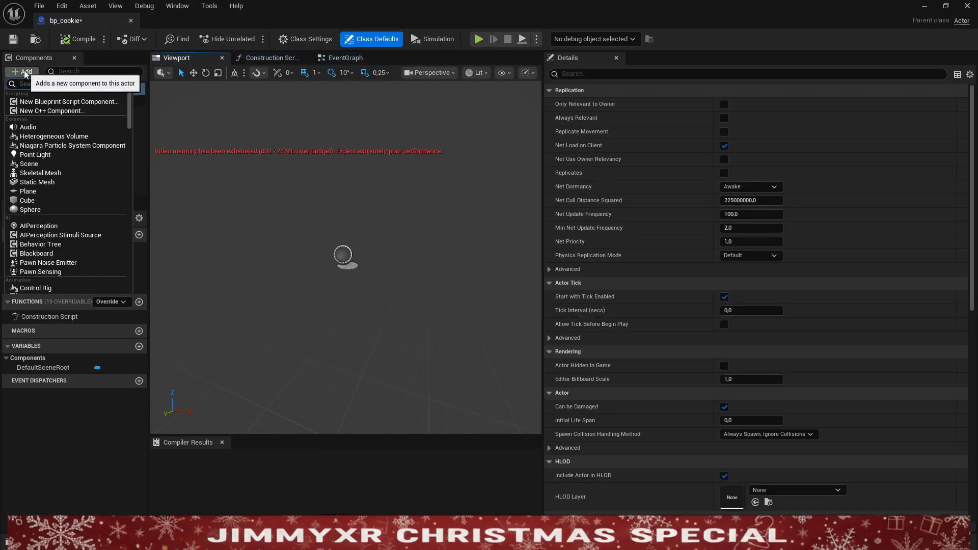
click(69, 173)
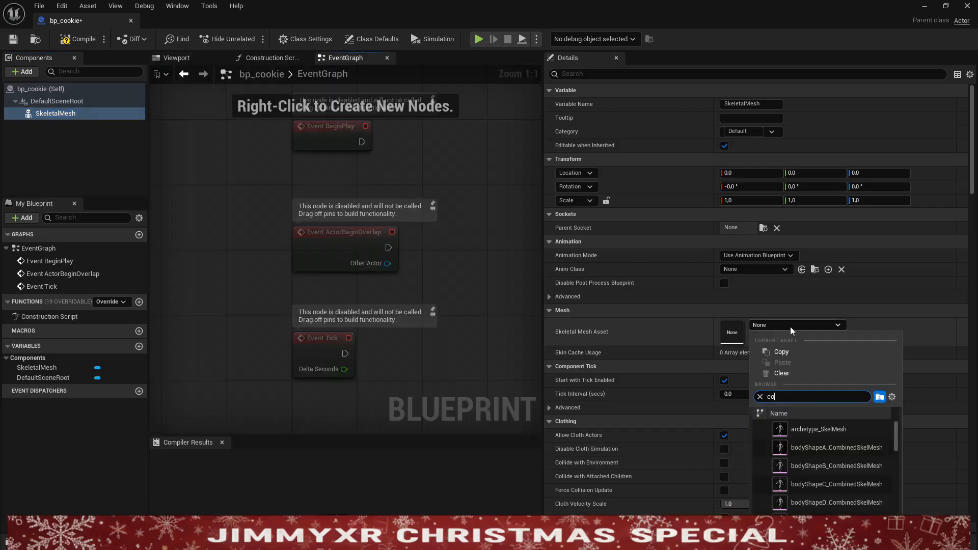
text(cookie)
click(810, 429)
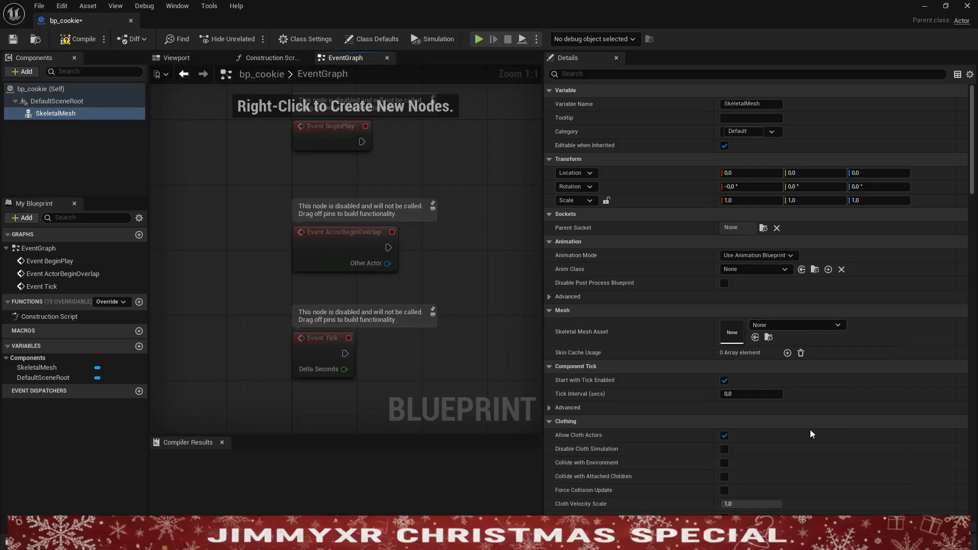
click(75, 141)
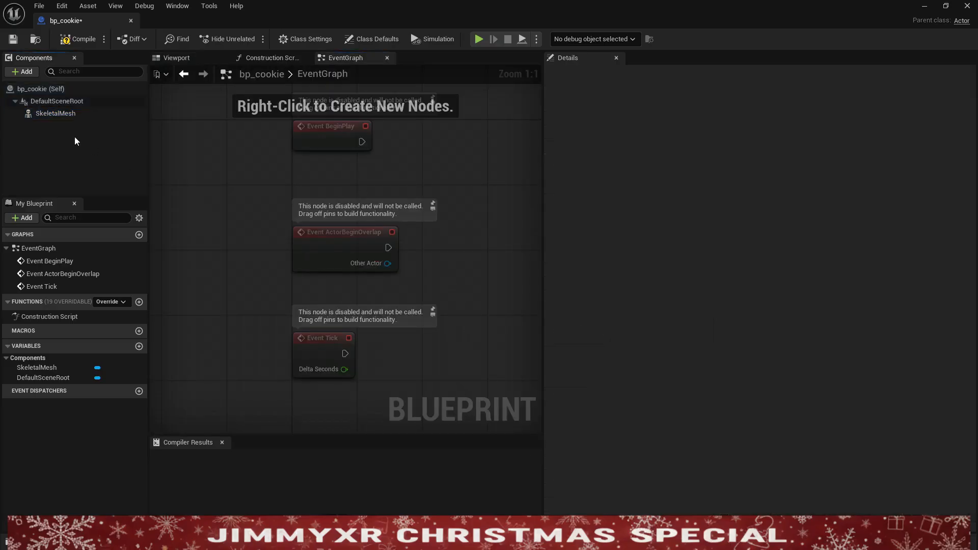
click(56, 113)
Step: Add a float variable named EyeBrows to the blueprint
click(139, 346)
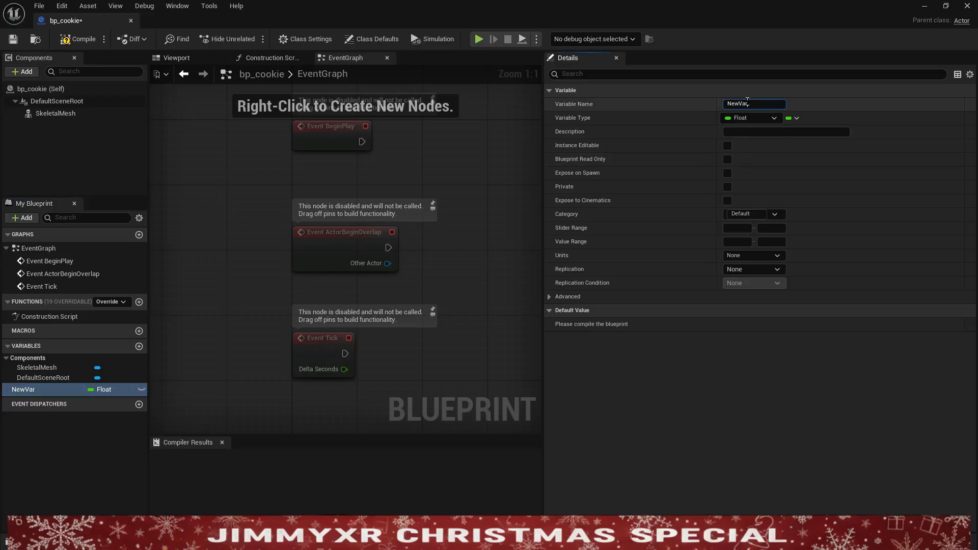
click(747, 104)
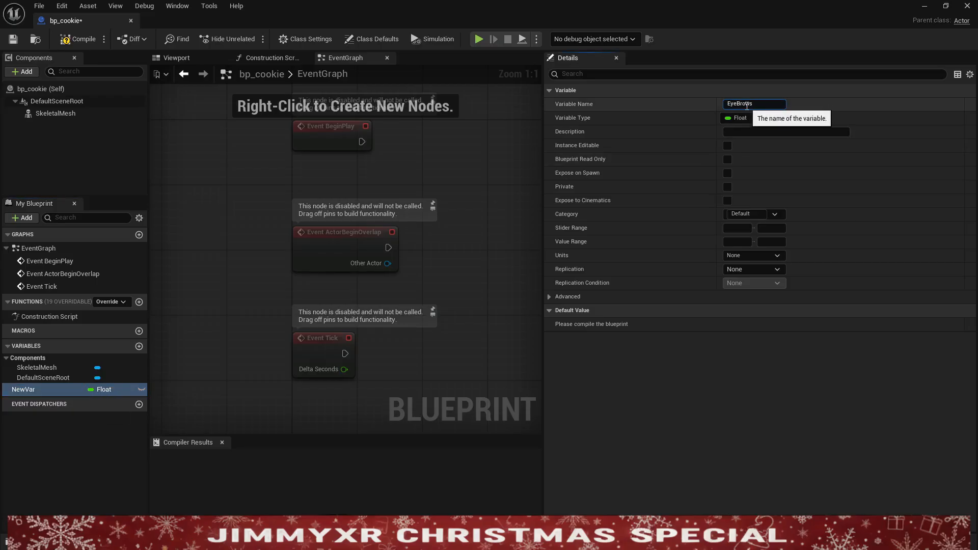
text(EyeBrows)
key(Return)
Step: Add a second float variable named Mouth and make it instance editable
click(139, 346)
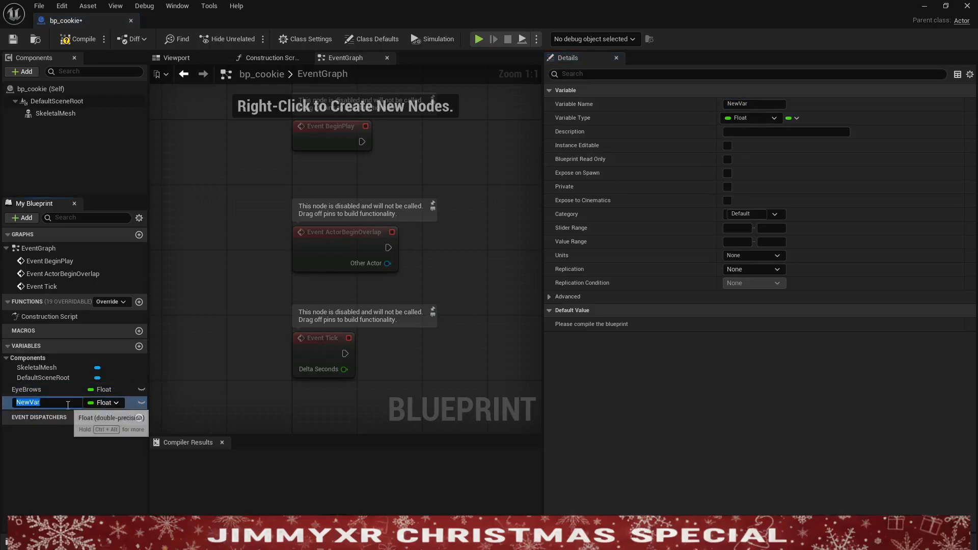
text(Mouth)
key(Return)
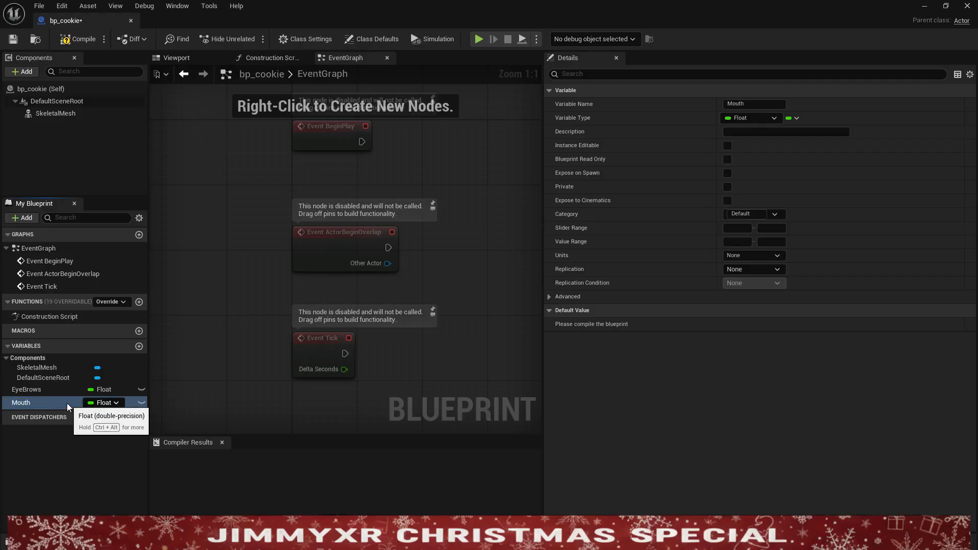
click(727, 145)
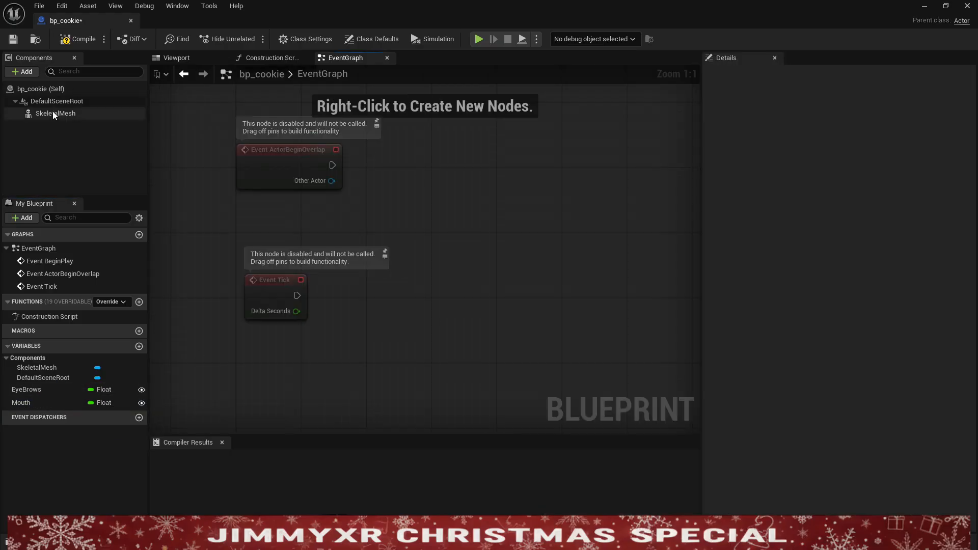
Step: Add a Set Morph Target node targeting the SkeletalMesh in the event graph and run it from Event Tick
drag(54, 115, 482, 225)
click(396, 291)
text(setmo)
key(Return)
drag(279, 280, 335, 334)
drag(397, 291, 339, 258)
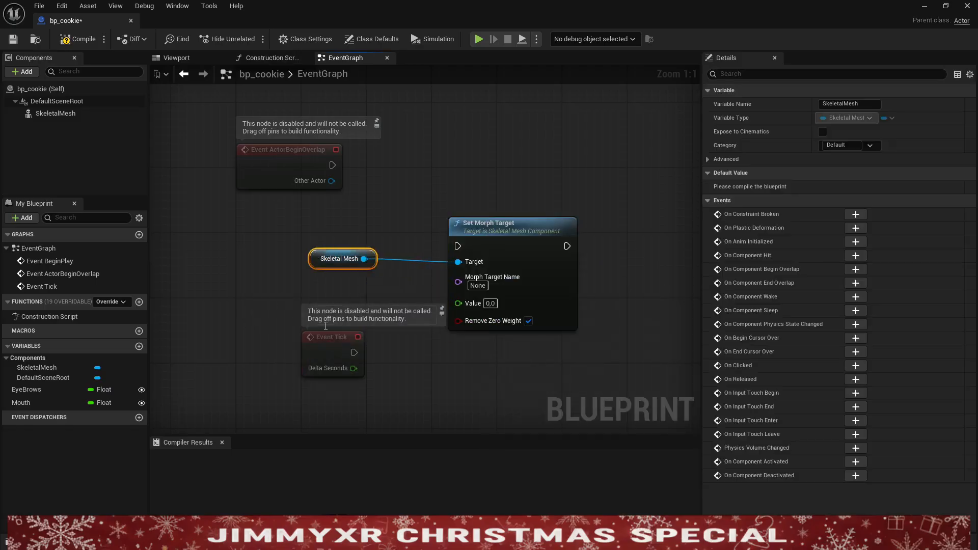
drag(326, 335, 458, 246)
drag(316, 300, 291, 284)
Step: Place getter nodes for the EyeBrows and Mouth variables in the event graph
drag(50, 392, 343, 345)
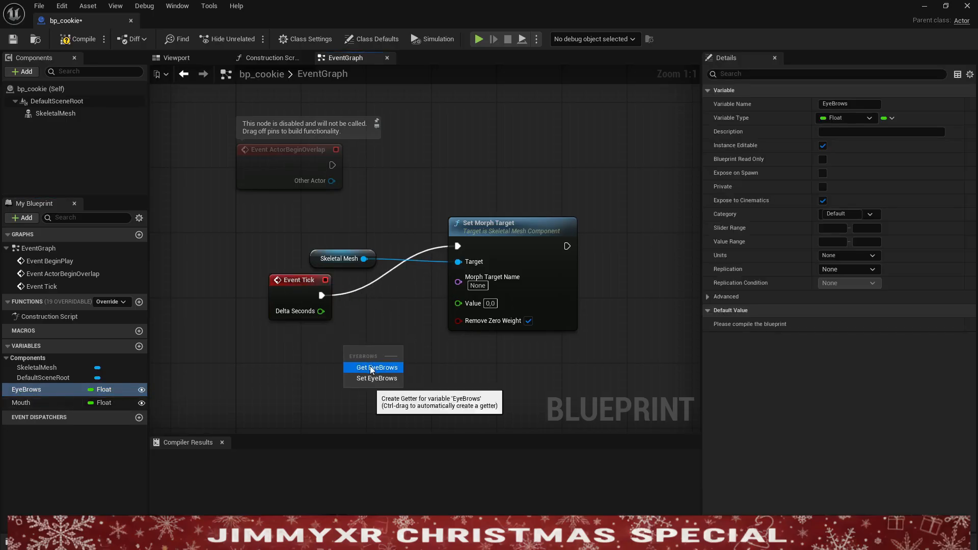
click(373, 378)
drag(23, 403, 563, 373)
click(586, 390)
Step: Duplicate the Set Morph Target node beside the first and link the Skeletal Mesh reference to its Target through a reroute point
right_drag(518, 359, 329, 333)
click(344, 216)
scroll(345, 217, down, 2)
right_drag(467, 257, 517, 256)
key(ctrl+c)
key(ctrl+v)
drag(557, 251, 533, 201)
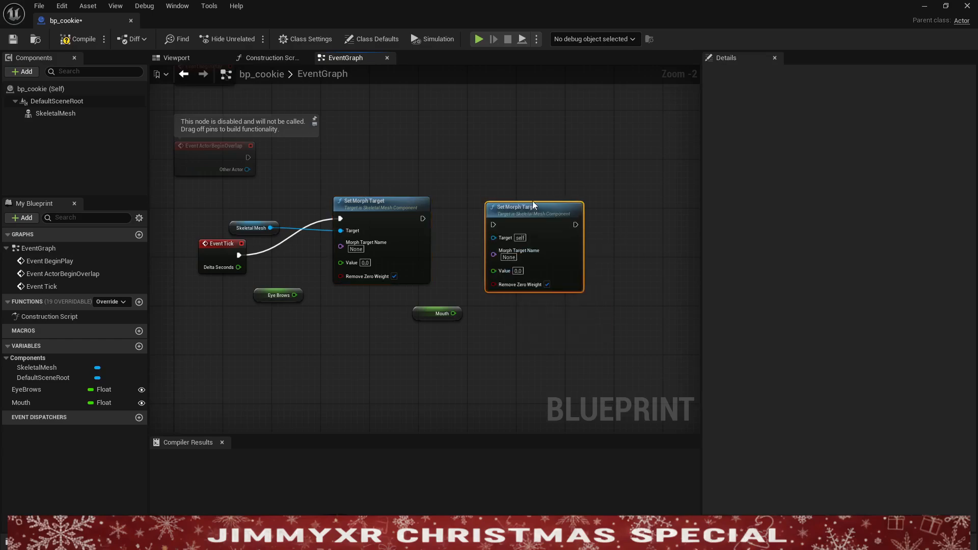
drag(246, 227, 493, 231)
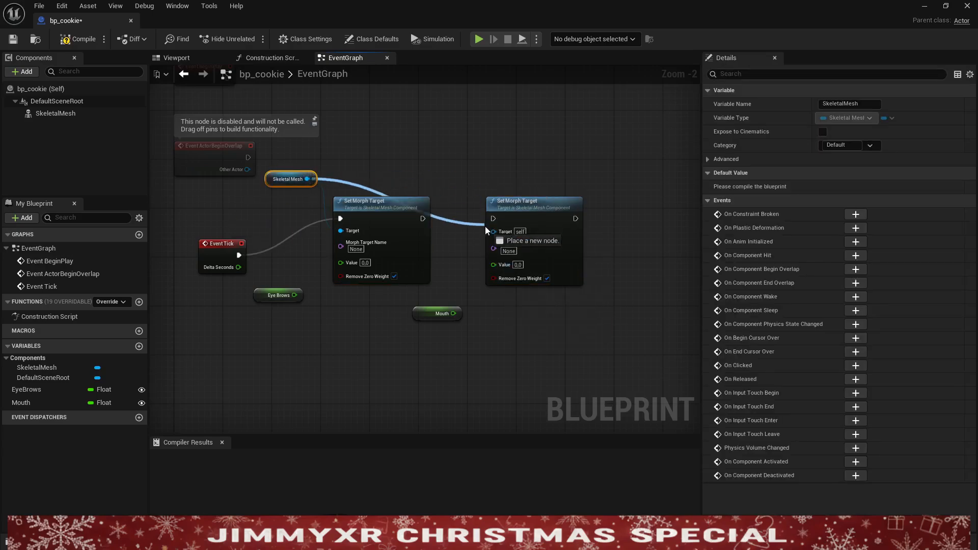
double_click(450, 225)
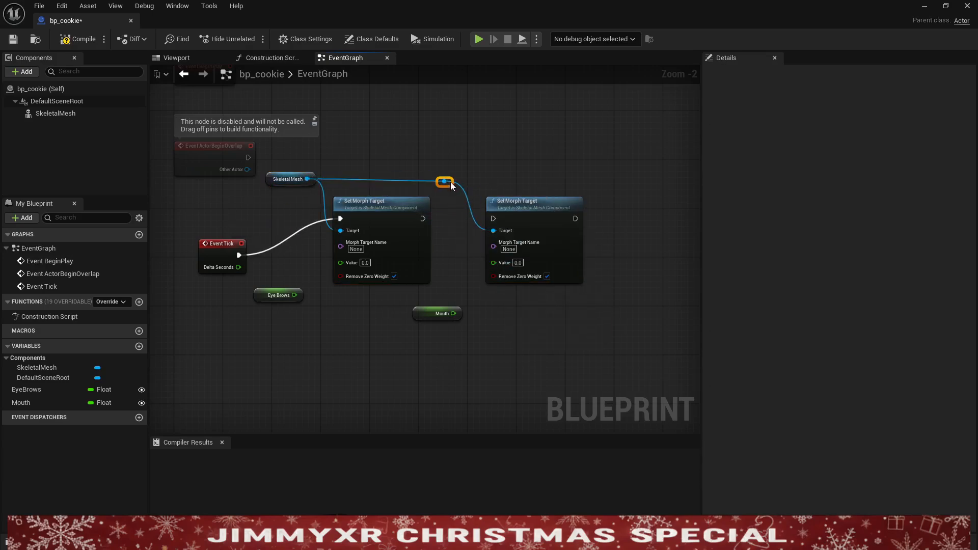
Step: Connect the EyeBrows getter to the first Set Morph Target's Value and the Mouth getter to the second's
scroll(300, 300, up, 1)
drag(294, 295, 348, 256)
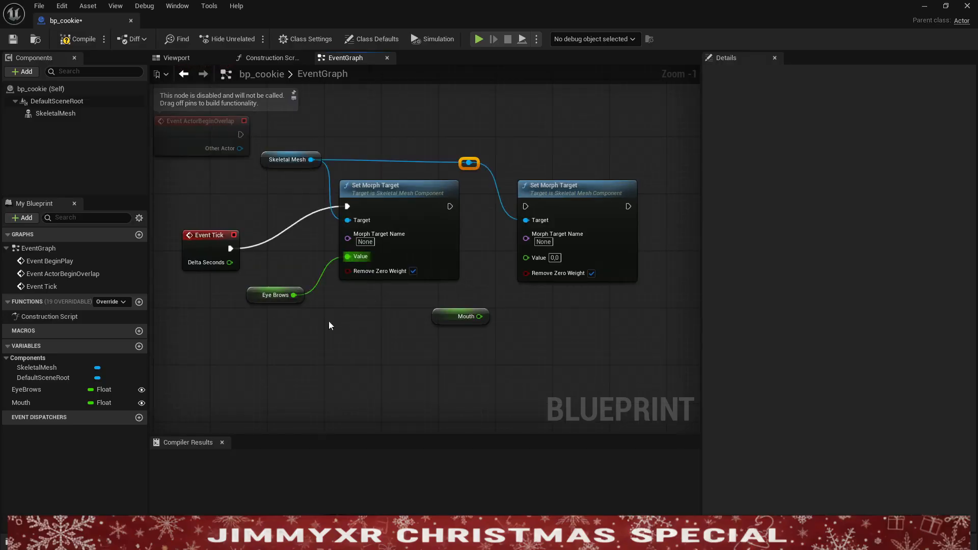
drag(480, 317, 525, 259)
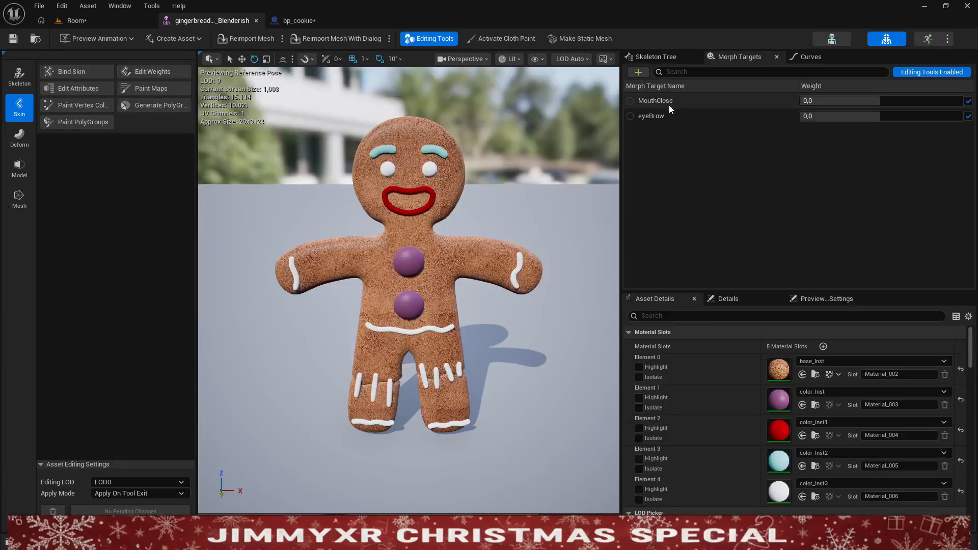
click(295, 24)
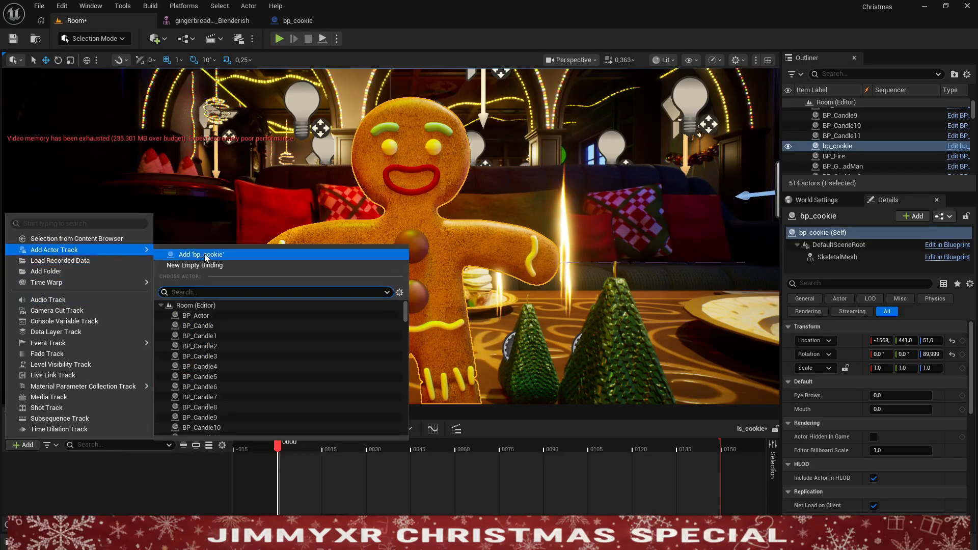
Step: Add bp_cookie to the ls_cookie sequence with the gingerbreadMan_Blenderish_ANIM3 animation and scrub the opening frames
click(220, 356)
click(183, 460)
mouse_move(213, 269)
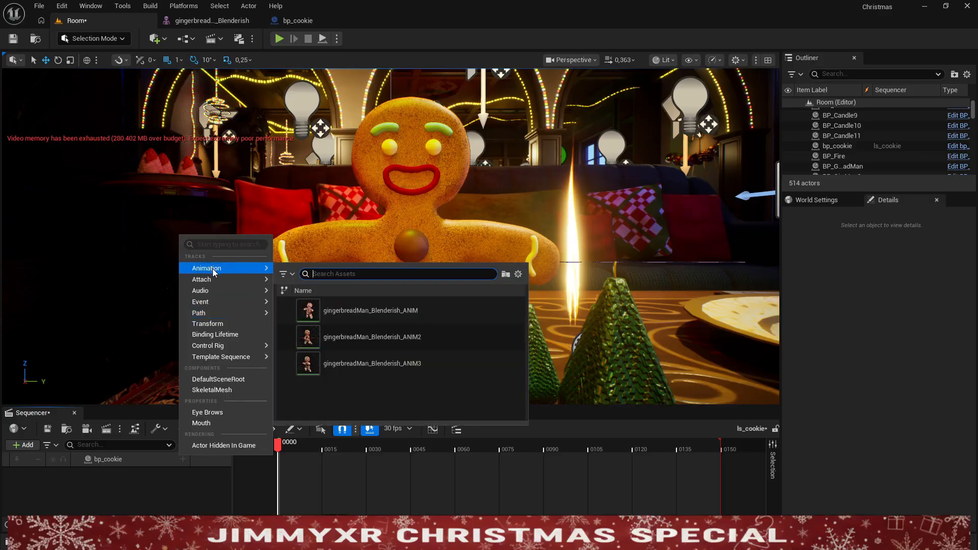
click(402, 372)
drag(279, 447, 305, 448)
Step: Add an Eye Brows track to bp_cookie, keyed at 1.0 on frame 0 and 0.0 on frame 43
click(183, 460)
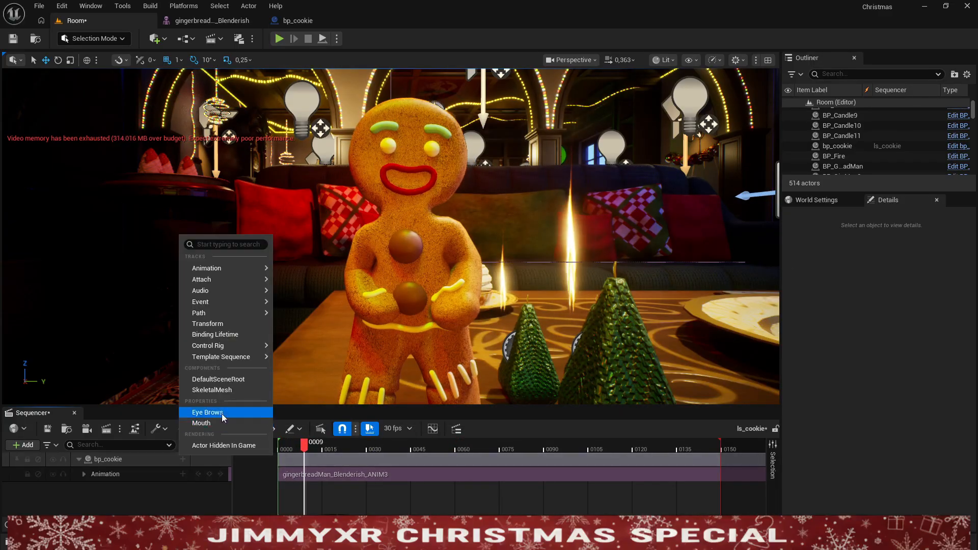
click(209, 412)
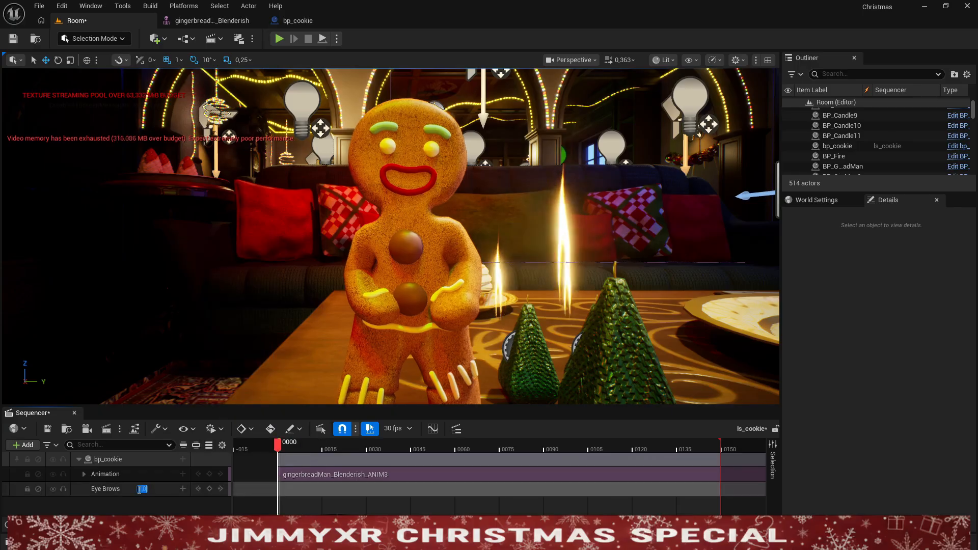
click(279, 449)
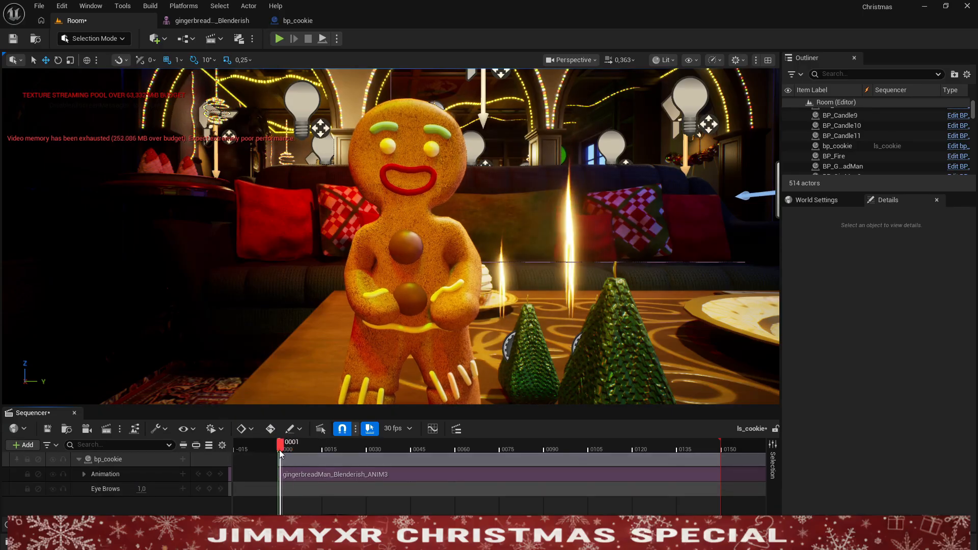
click(208, 489)
drag(279, 450, 404, 451)
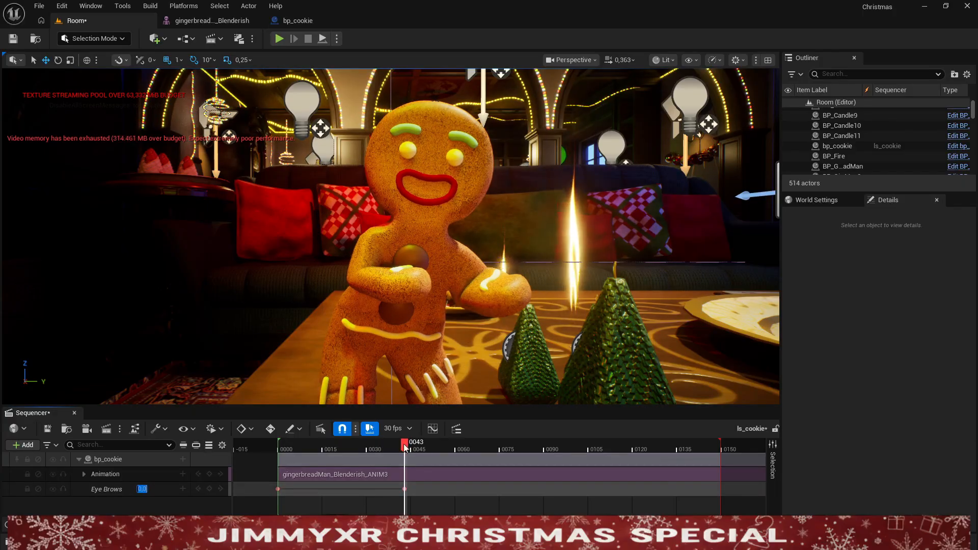
Step: Simulate the level and scrub the sequence to check the eyebrow animation
drag(404, 447, 287, 457)
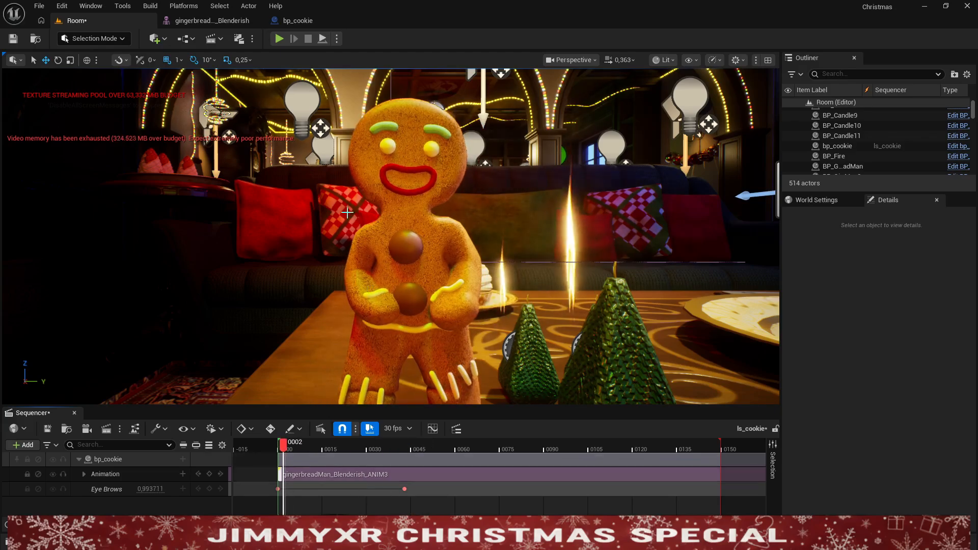
click(323, 40)
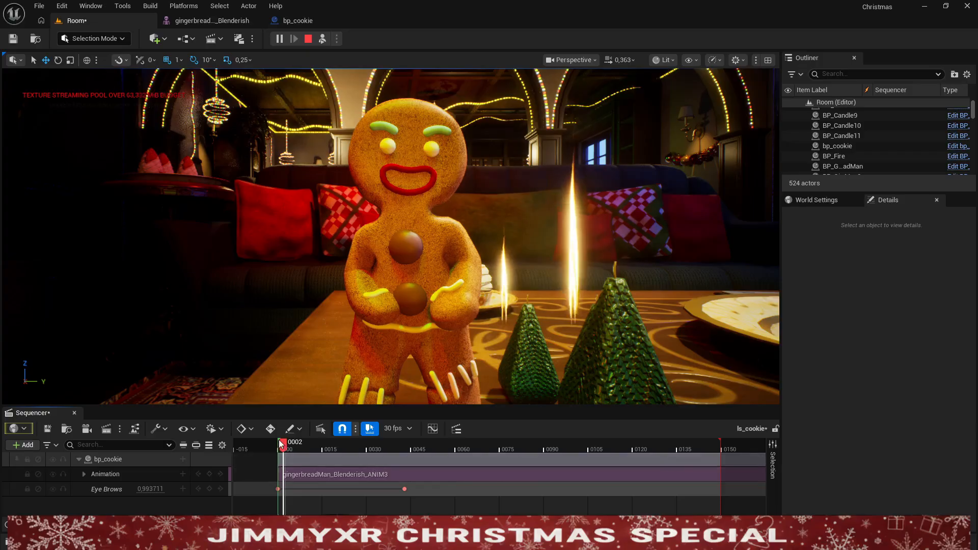
drag(287, 442, 352, 444)
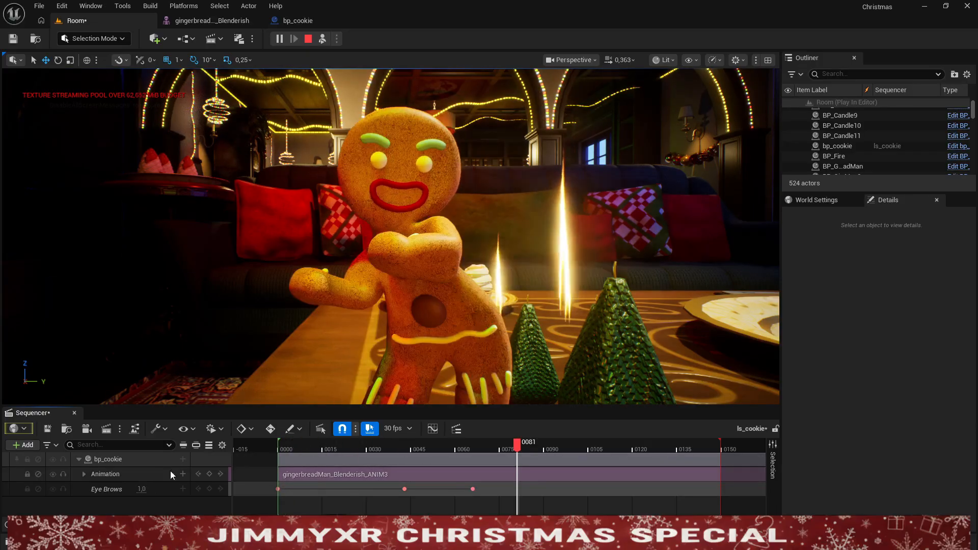
Step: Add a Mouth track to bp_cookie and key repeated mouth movements over about the first 50 frames
click(183, 458)
click(202, 423)
drag(305, 460, 280, 460)
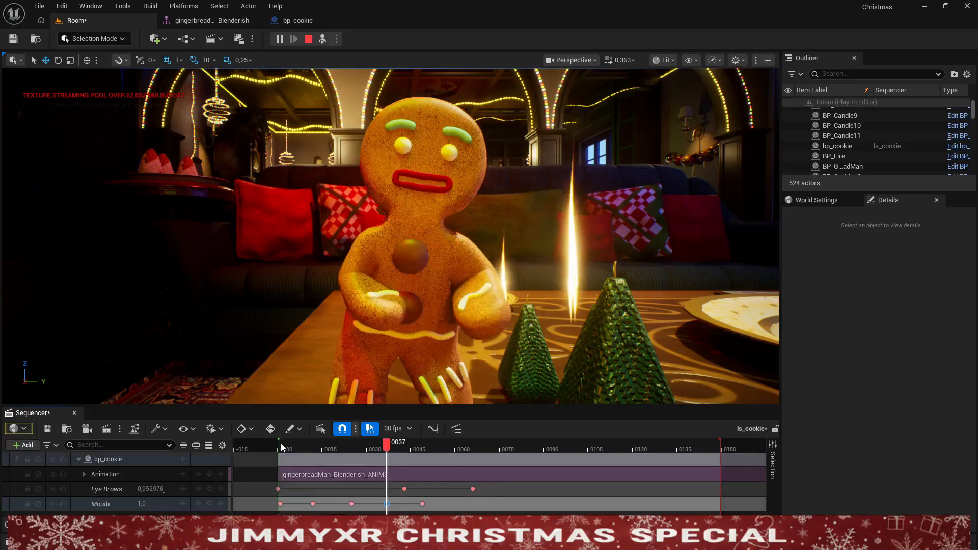
Step: Play the ls_cookie sequence from its start to review the combined dance, eyebrow and mouth animation
click(281, 445)
key(space)
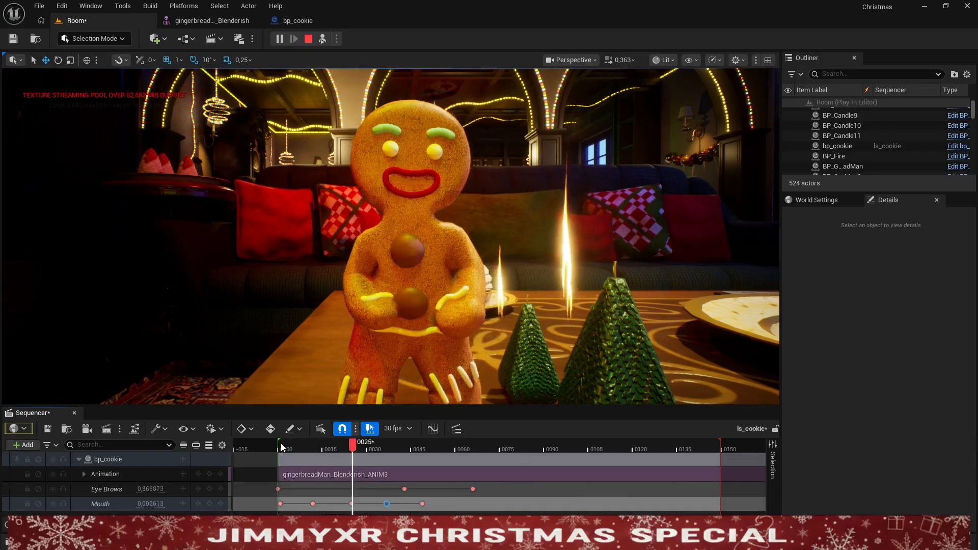
key(space)
click(284, 445)
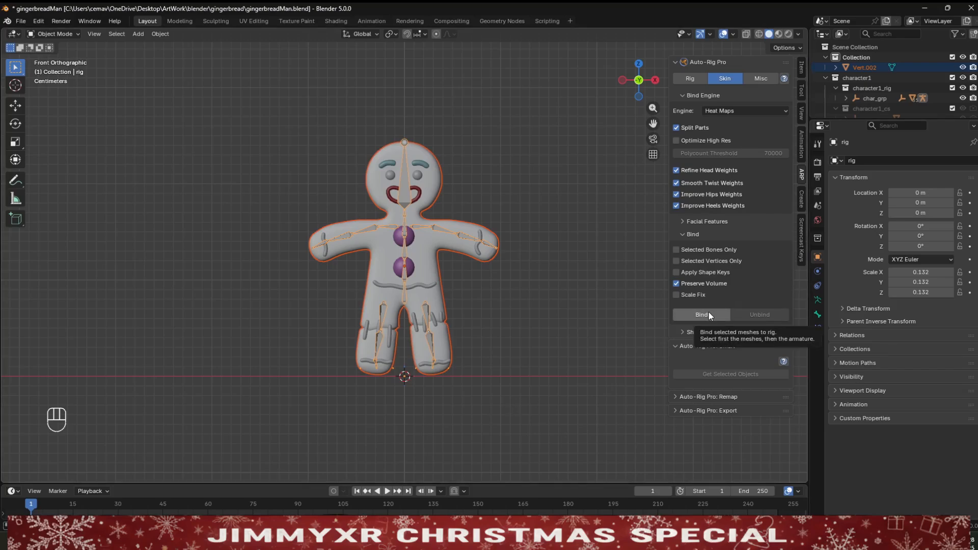
Step: Switch to Blender, show Auto-Rig Pro's Rig settings and box-select the gingerbread man's pose controllers
click(690, 79)
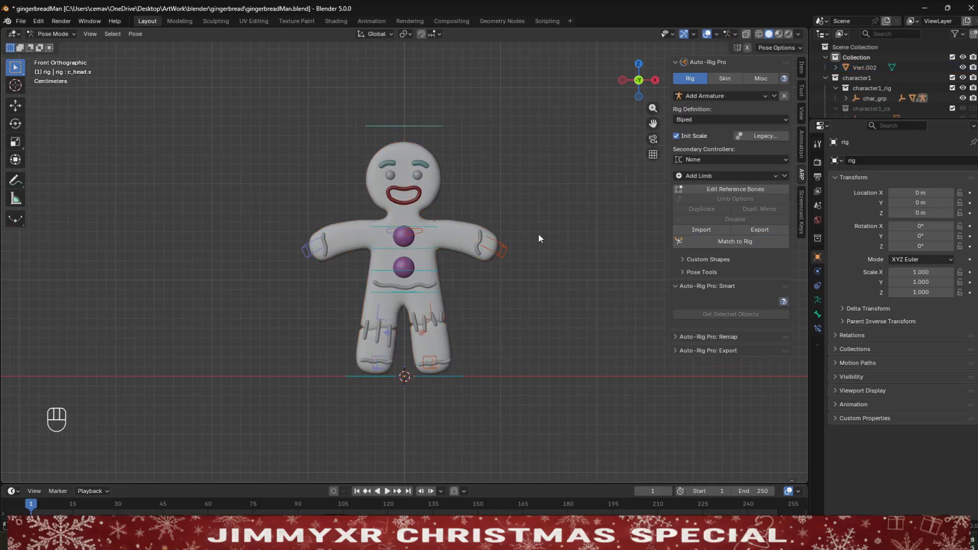
drag(261, 101, 555, 426)
click(432, 182)
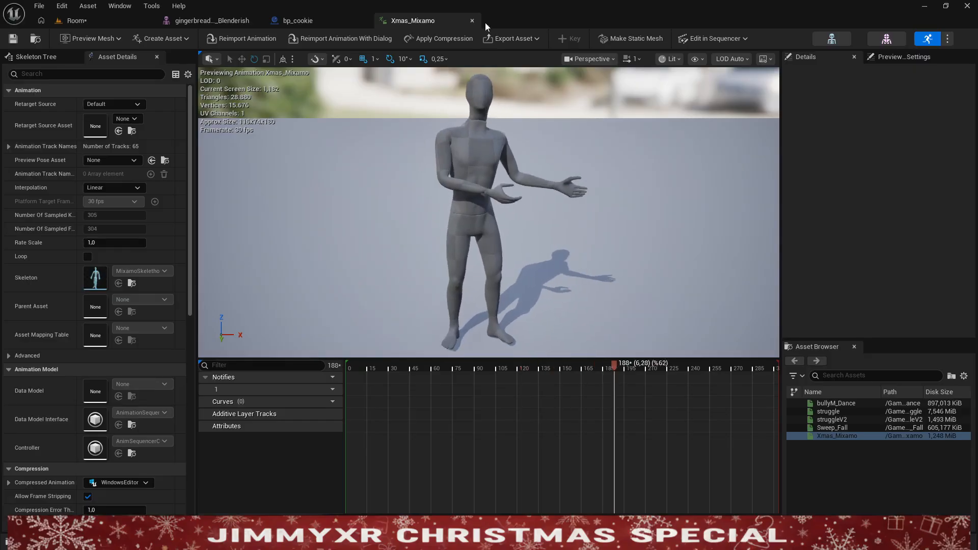
Step: Switch to Unreal Engine, retarget the Xmas_Mixamo animation to the SKM_Mh_Video13_BodyMesh skeletal mesh and export it
key(ctrl+space)
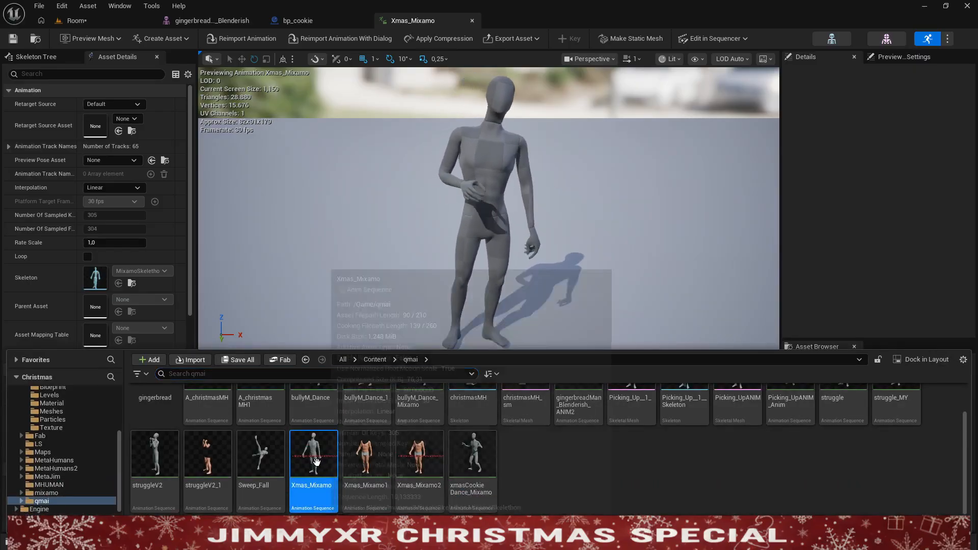
right_click(316, 459)
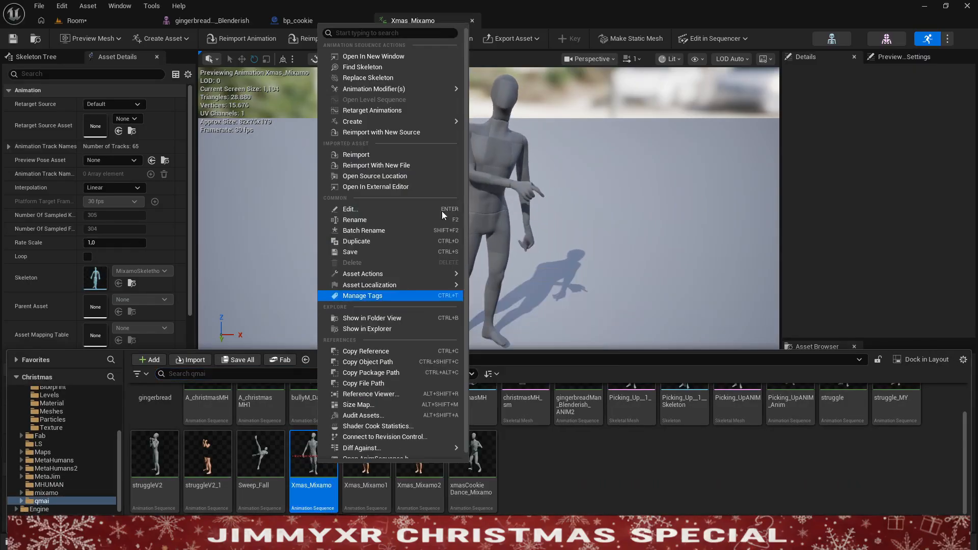
click(390, 109)
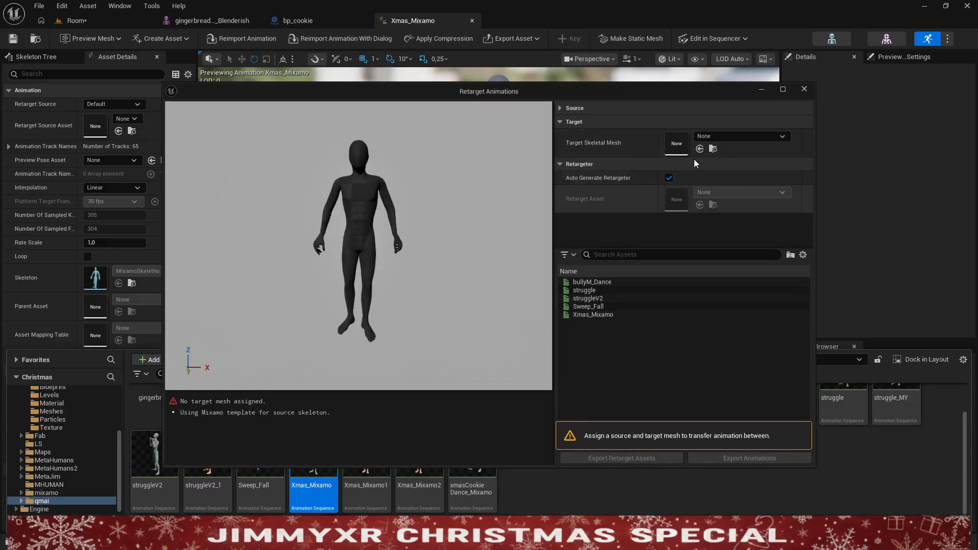
click(715, 137)
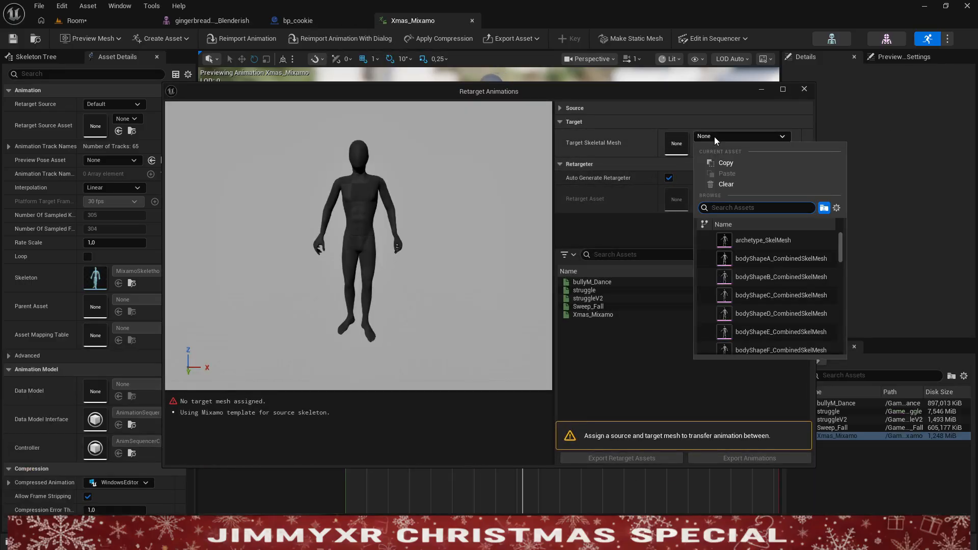
text(video13)
scroll(782, 298, down, 2)
click(761, 310)
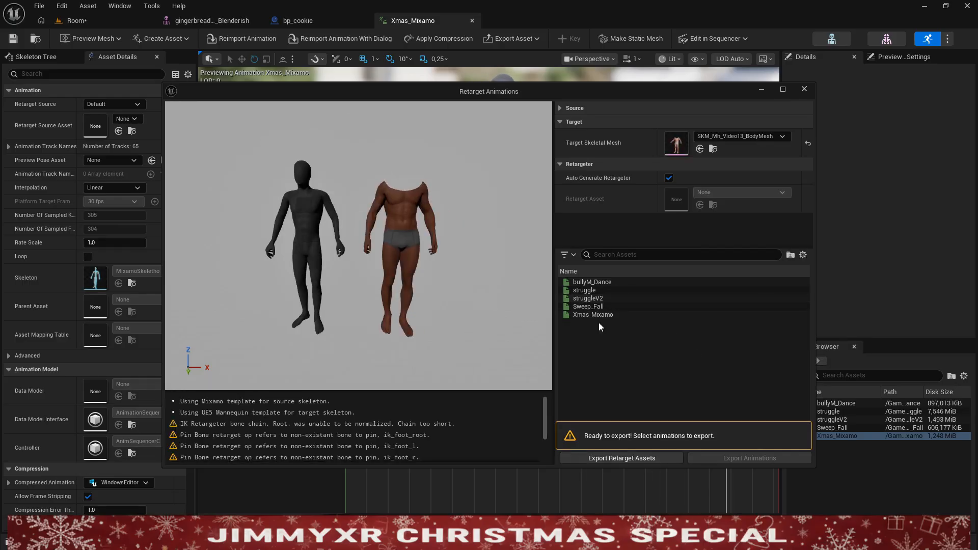
click(595, 315)
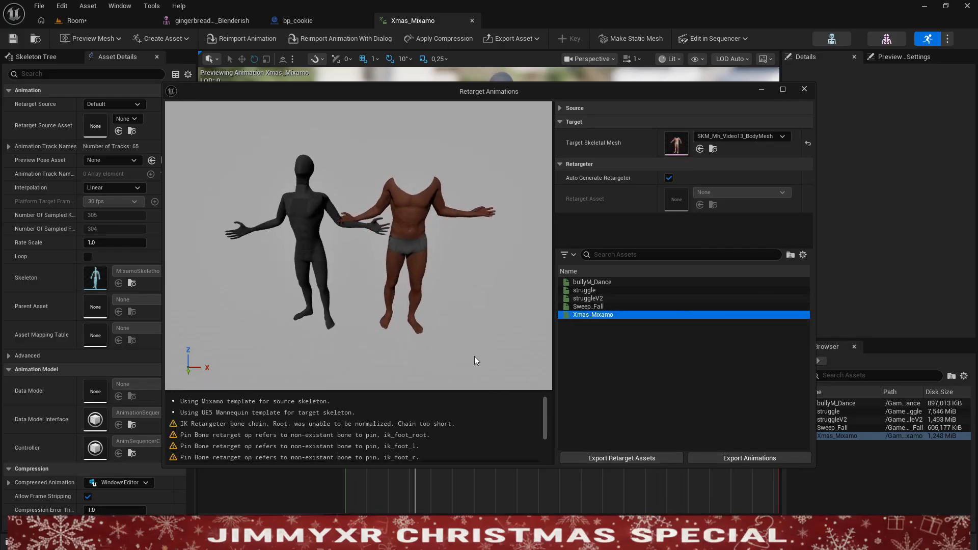
click(752, 458)
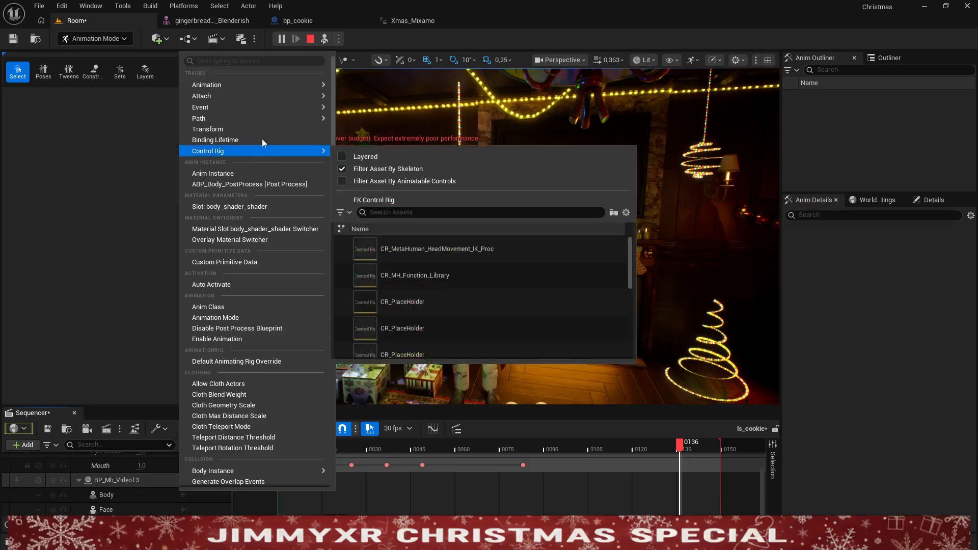
Step: Add the Xmas_Mixamo animation to the Body of BP_Mh_Video13 and move it to the start of the sequence
mouse_move(293, 85)
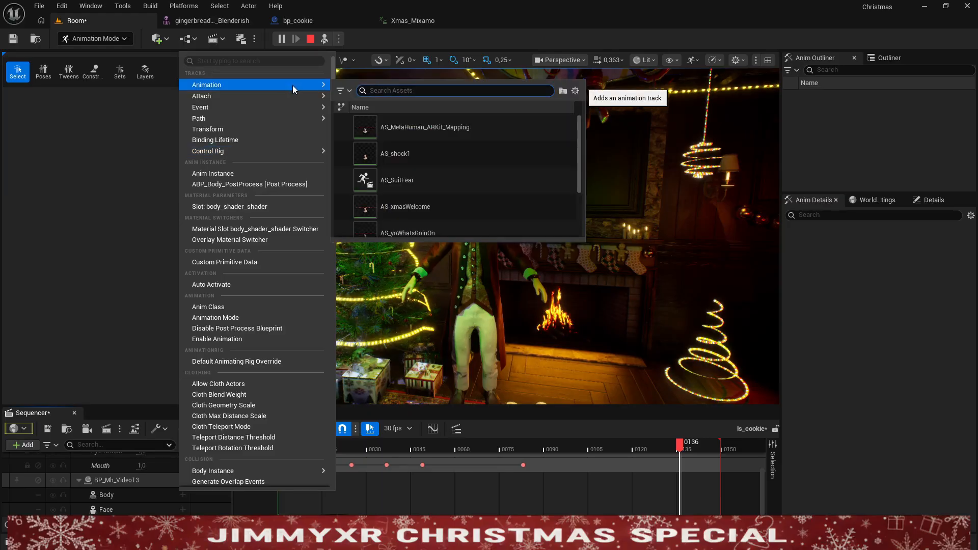
text(mixamo)
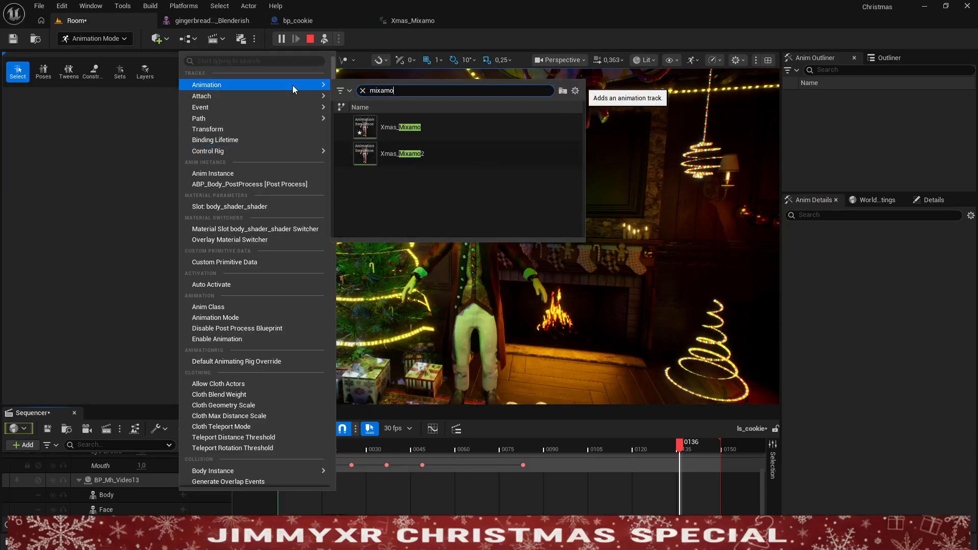
click(400, 127)
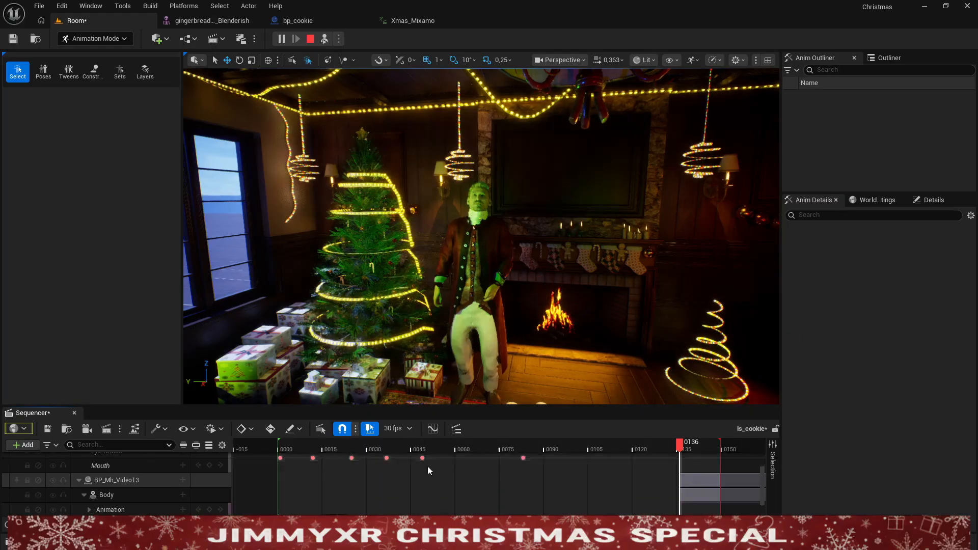
click(321, 485)
scroll(321, 484, down, 2)
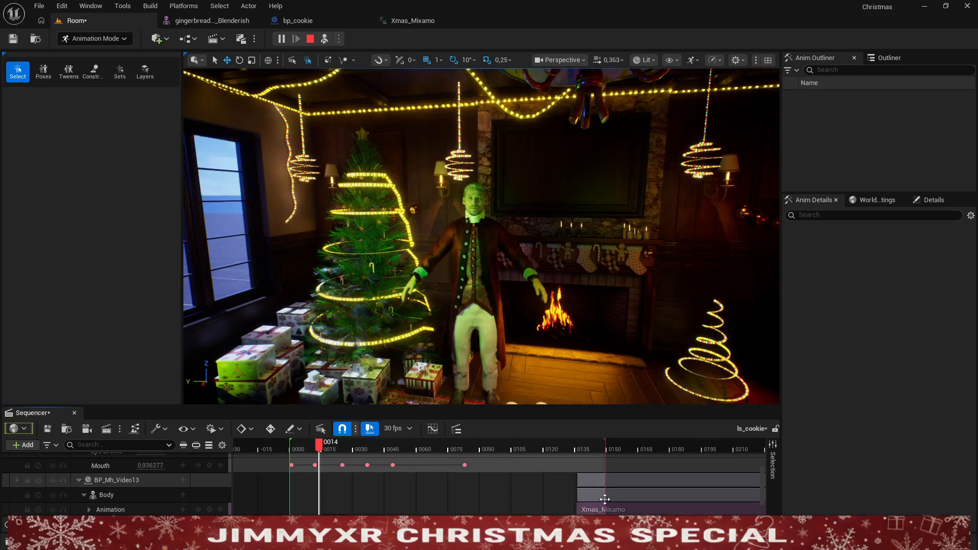
drag(605, 499, 298, 507)
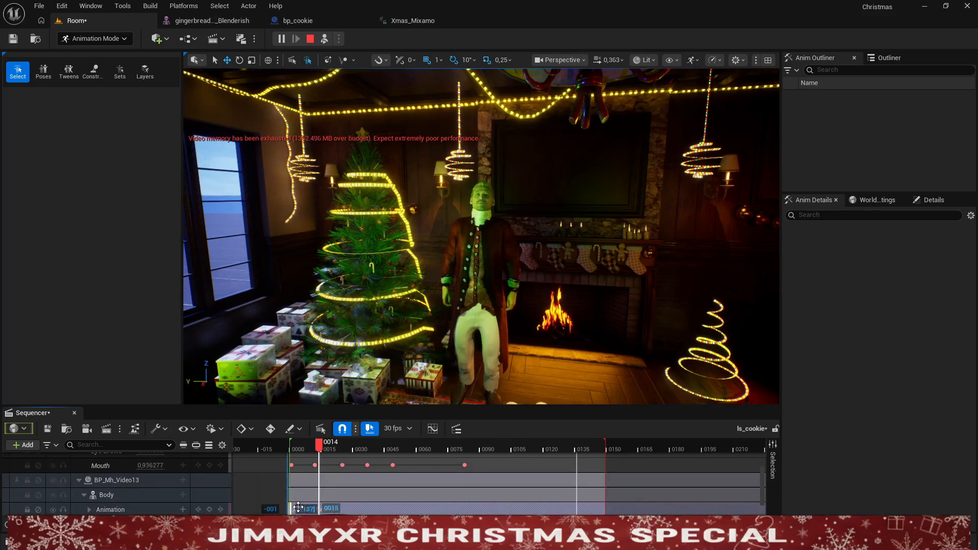
Step: Play the ls_cookie sequence to review the retargeted body animation on BP_Mh_Video13
key(space)
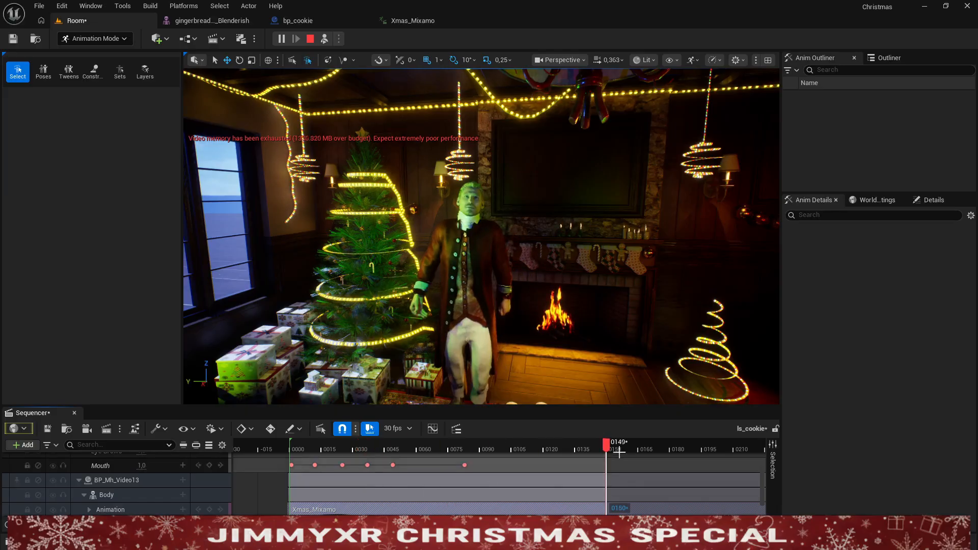
scroll(568, 463, down, 1)
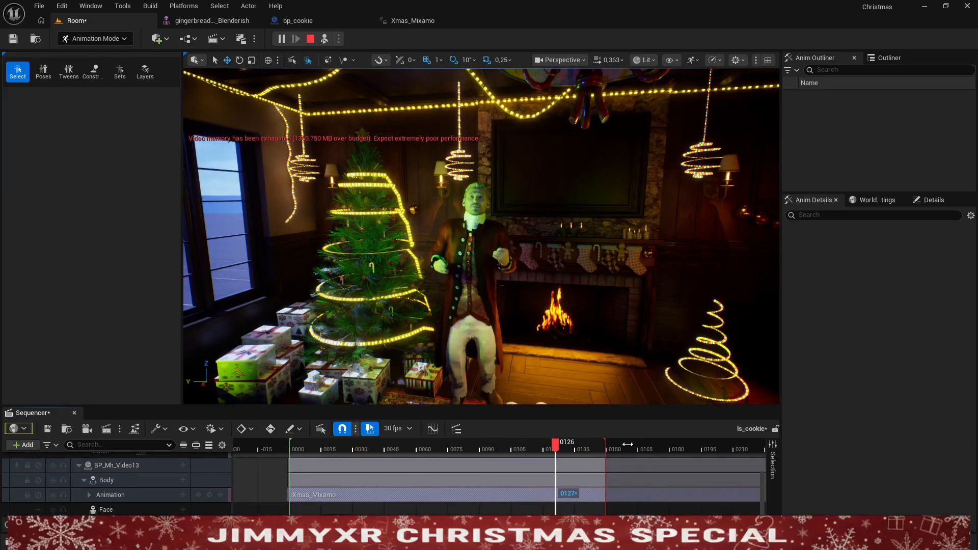
ctrl+scroll(637, 452, down, 5)
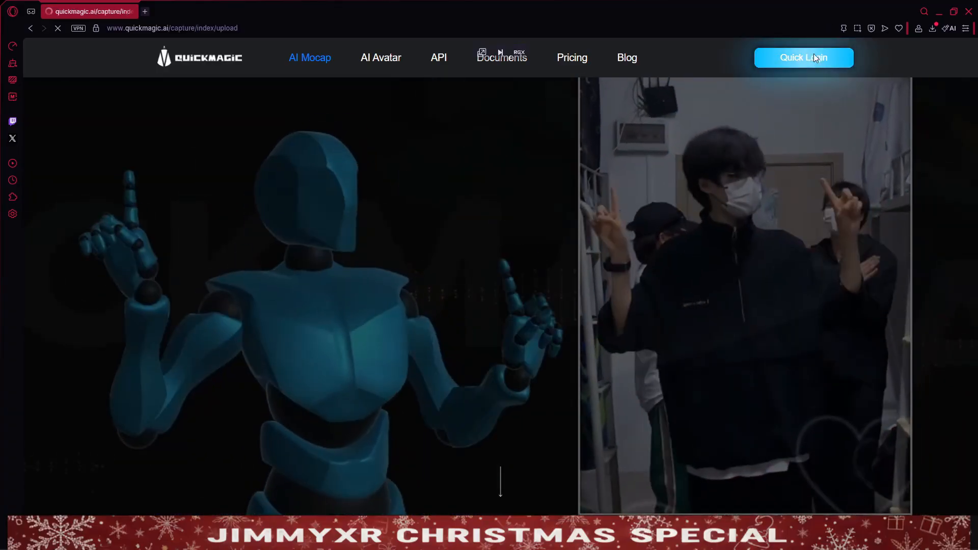
Step: Switch to the QuickMagic AI Mocap website and start a quick login
click(814, 56)
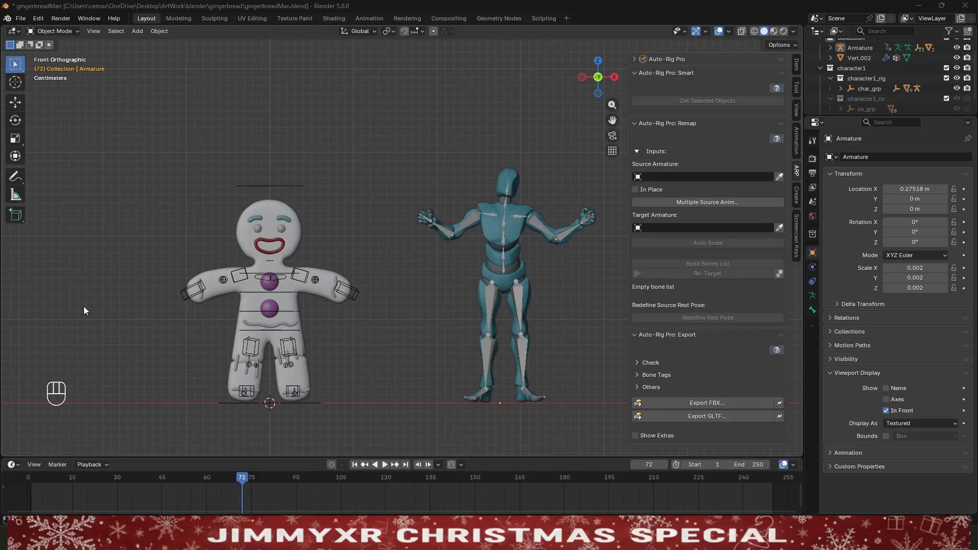
Step: Switch to Blender and set the mocap Armature as the remap source and the gingerbread man's rig as the target
click(506, 192)
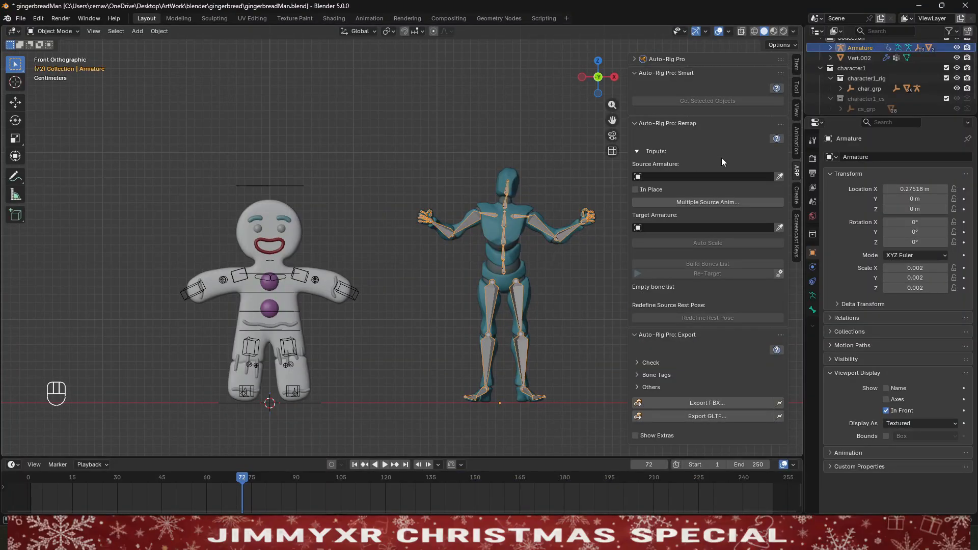
click(780, 177)
click(294, 186)
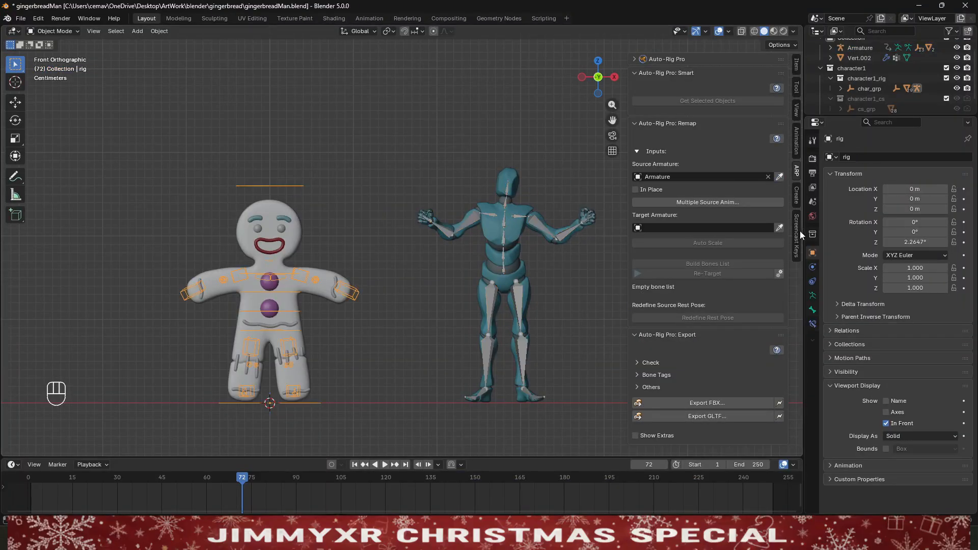
click(780, 228)
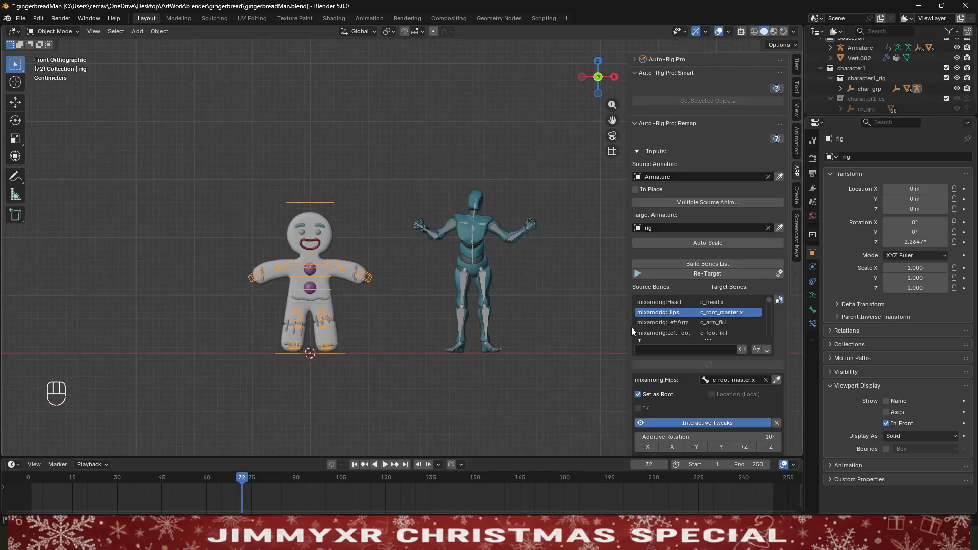
Step: Import the Mixamo (IK Arms, IK Legs) mapping preset for the bone remapping
scroll(630, 325, up, 1)
scroll(693, 372, down, 5)
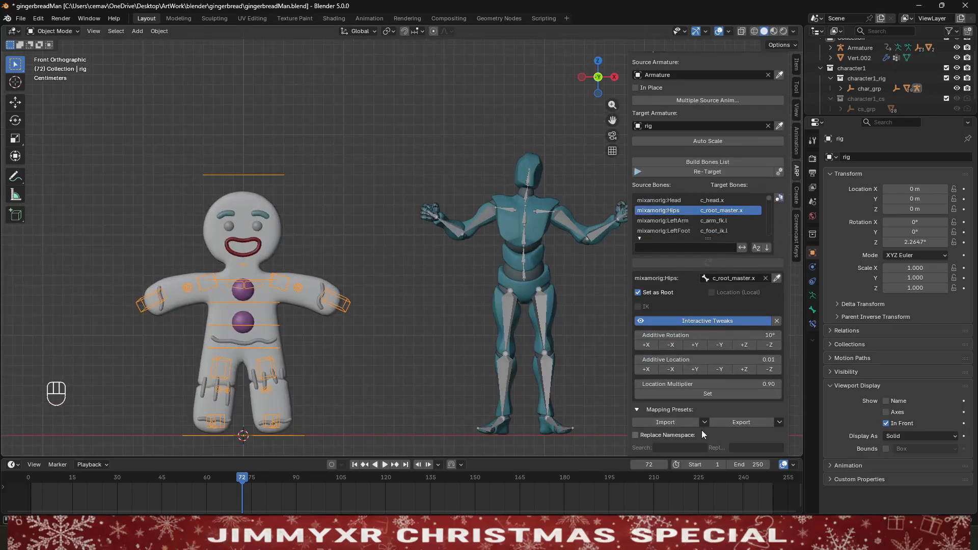
click(705, 423)
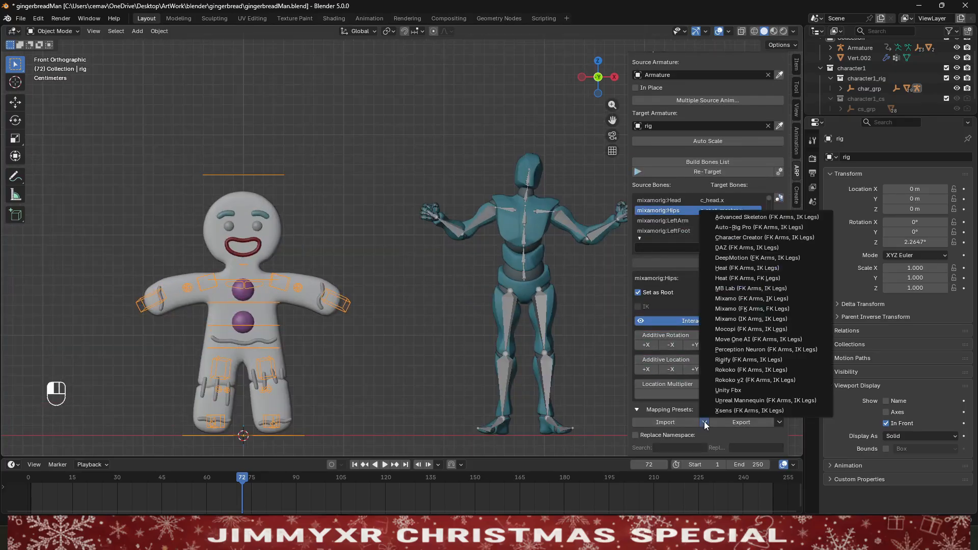
click(764, 319)
click(734, 341)
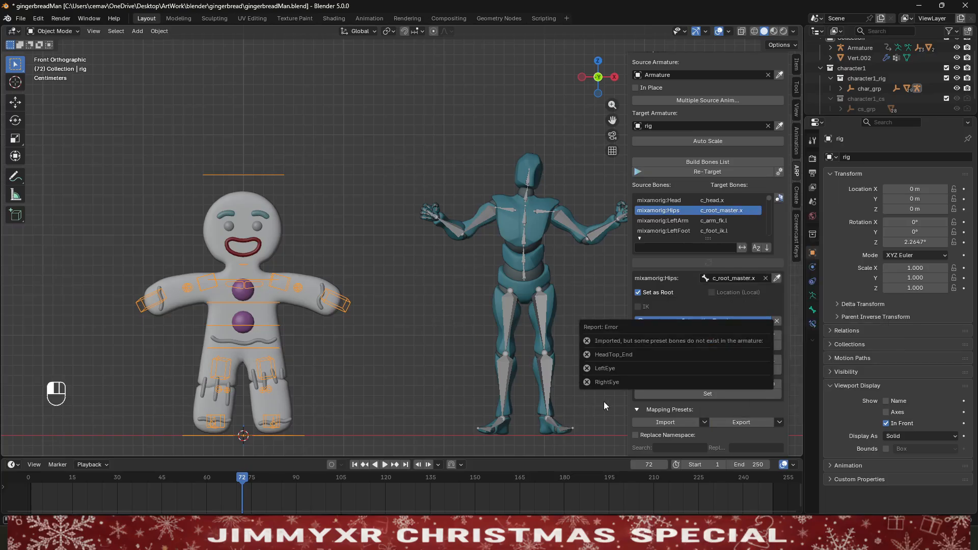
Step: Retarget the mocap animation to the gingerbread rig over frames 1 to 154 with linear keyframe interpolation
click(680, 174)
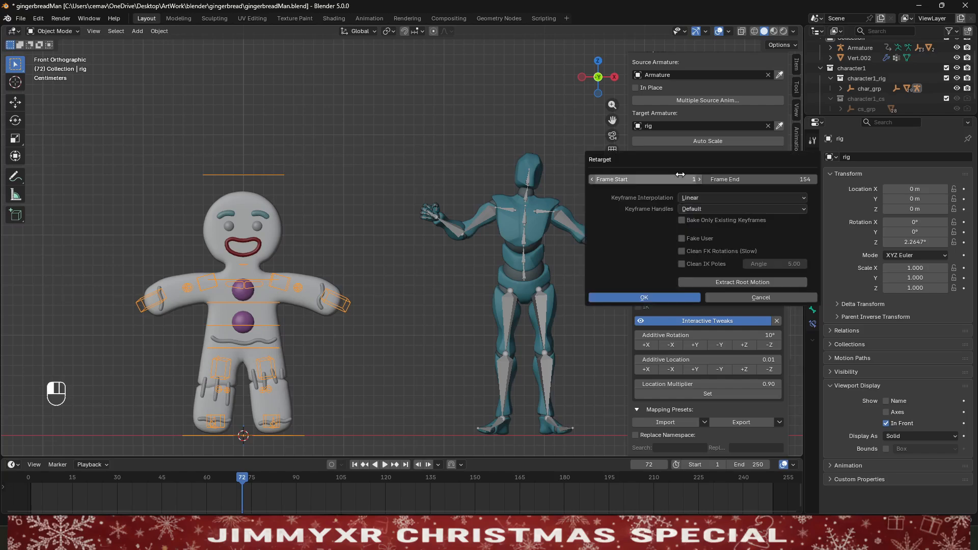
click(659, 299)
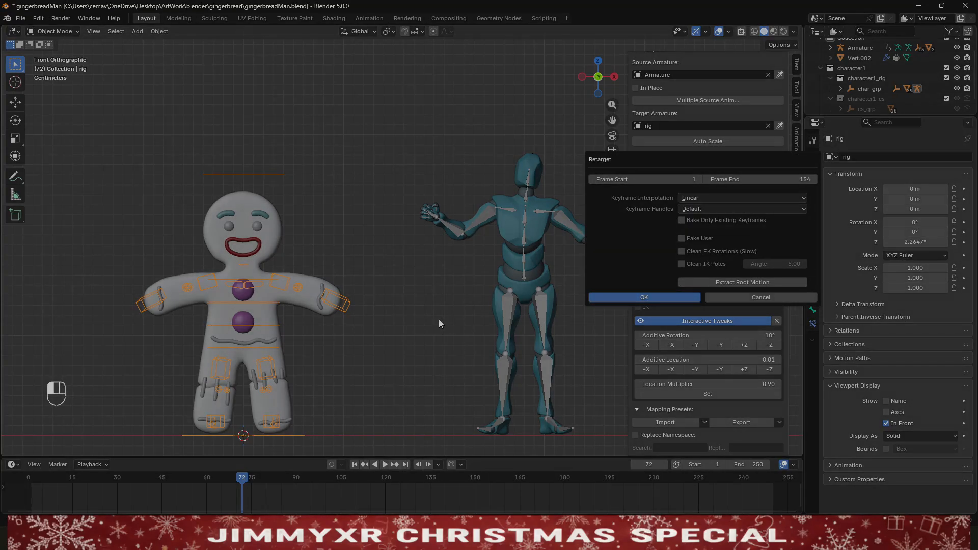